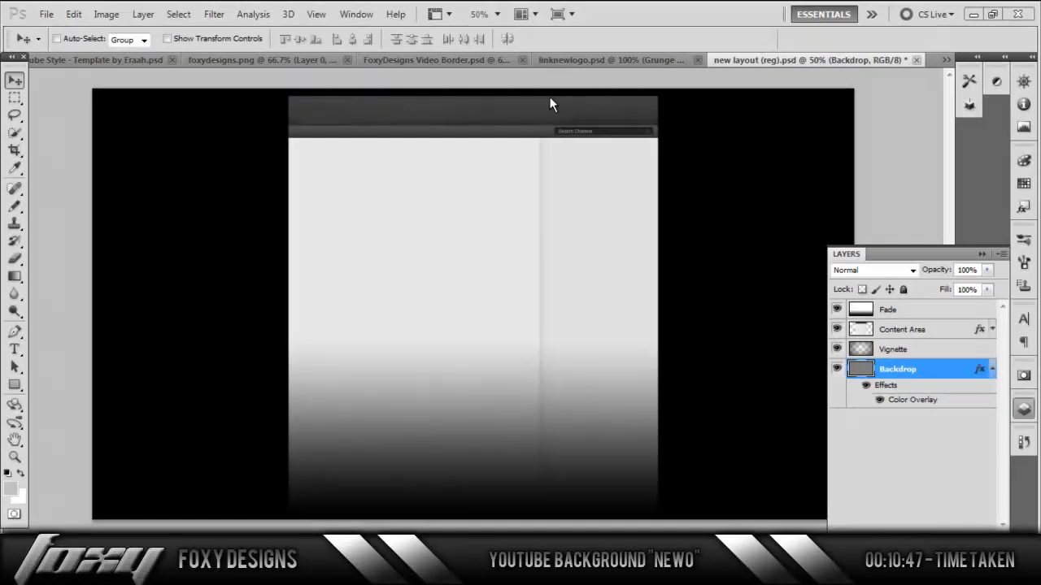
# Switch to the linknewlogo.psd document showing the winged FOXY logo.
pyautogui.click(945, 59)
pyautogui.click(450, 227)
# Close foxydesigns.png and open the newoo.png image.
pyautogui.click(582, 65)
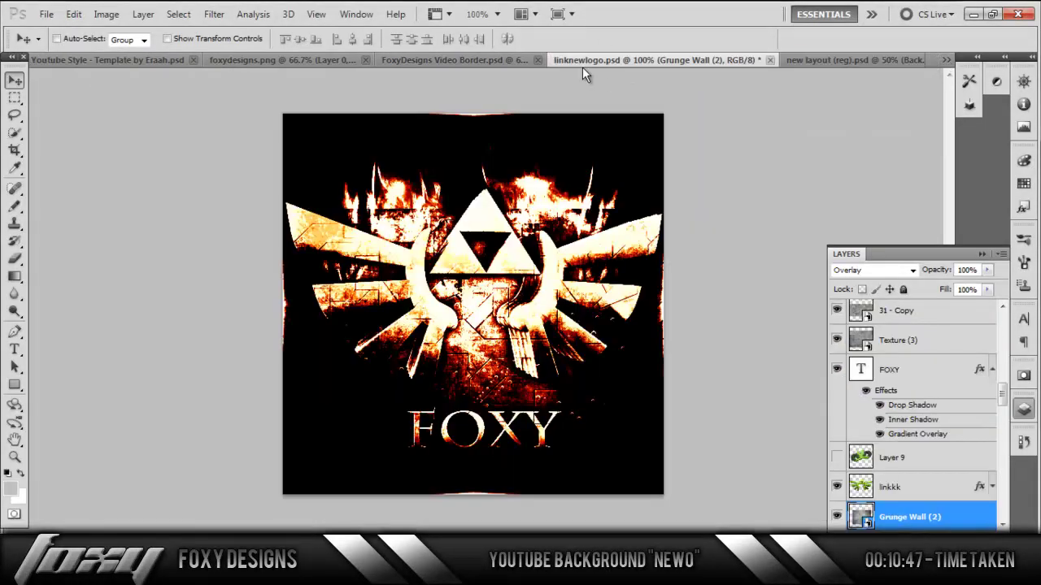
pyautogui.click(367, 61)
pyautogui.hotkey('ctrl', 'w')
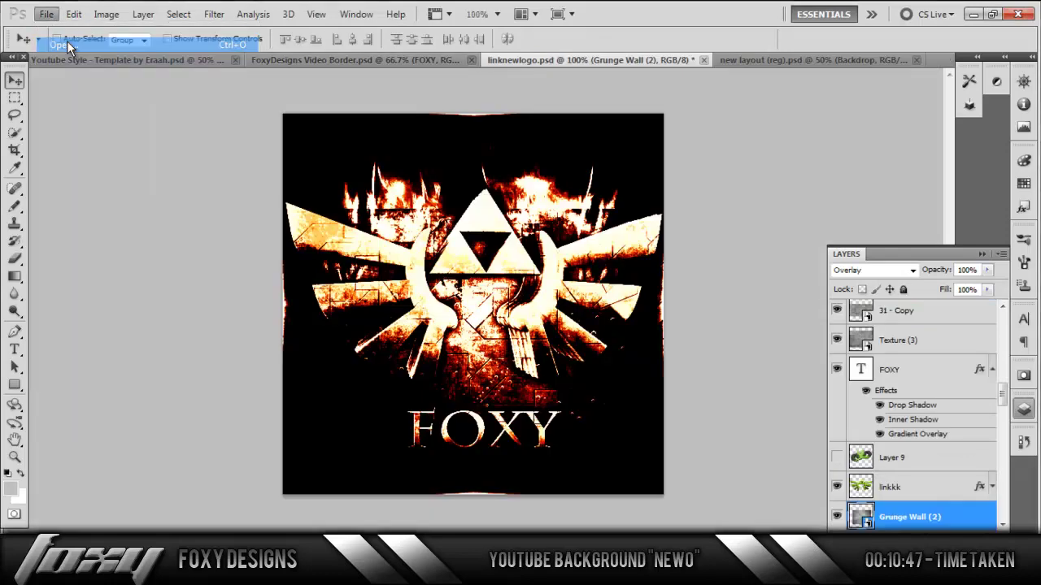
pyautogui.hotkey('ctrl', 'o')
pyautogui.write('newoo')
pyautogui.click(536, 340)
# Place the NEWO art in the new layout, rotated 90° vertical and shrunk.
pyautogui.click(701, 322)
pyautogui.moveTo(456, 163); pyautogui.dragTo(187, 317)
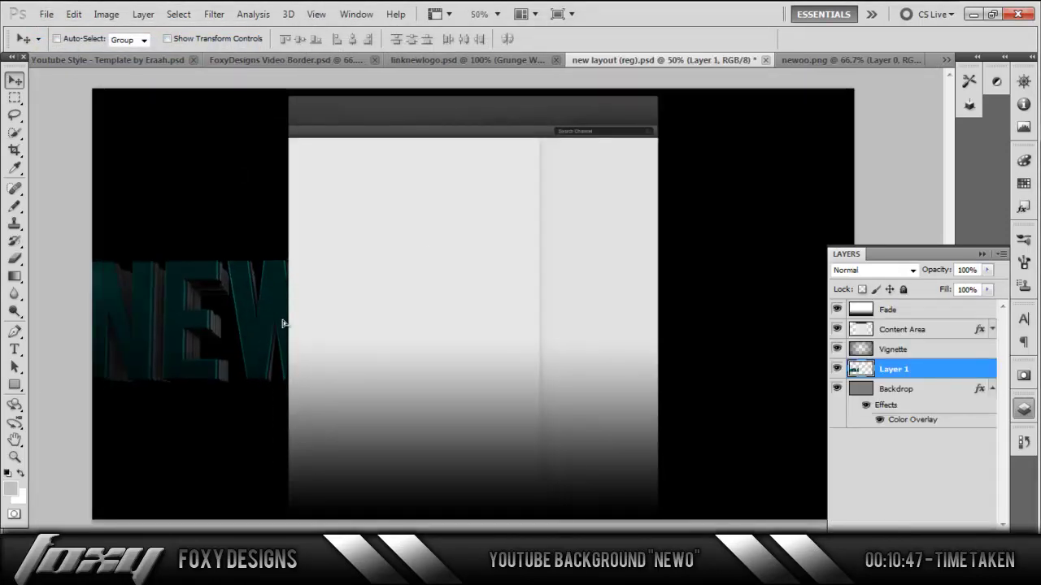
pyautogui.click(236, 38)
pyautogui.moveTo(388, 412)
pyautogui.mouseDown()
pyautogui.moveTo(309, 167)
pyautogui.moveTo(255, 284)
pyautogui.moveTo(272, 230)
pyautogui.mouseUp()
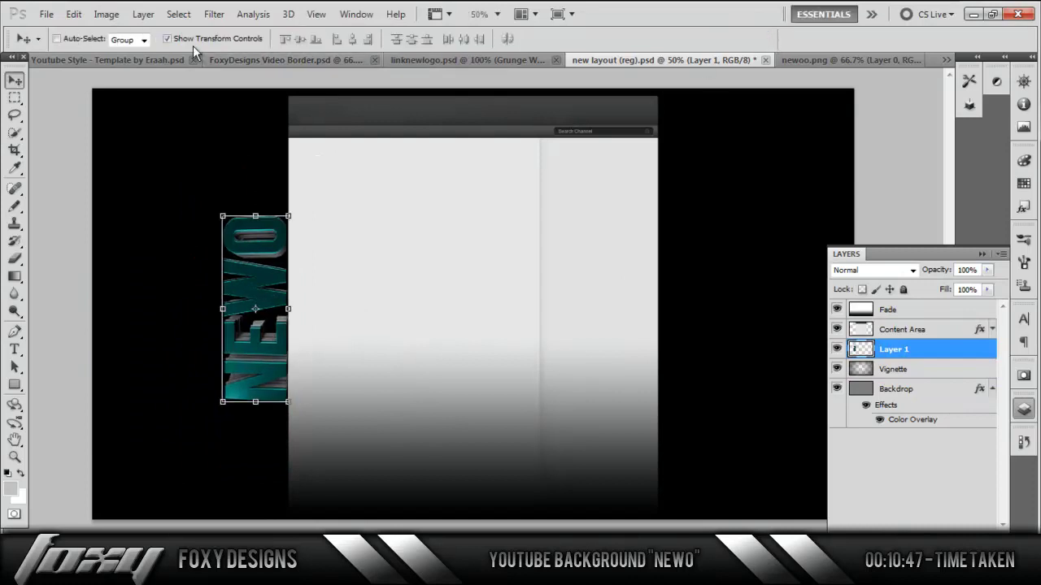
pyautogui.doubleClick(967, 349)
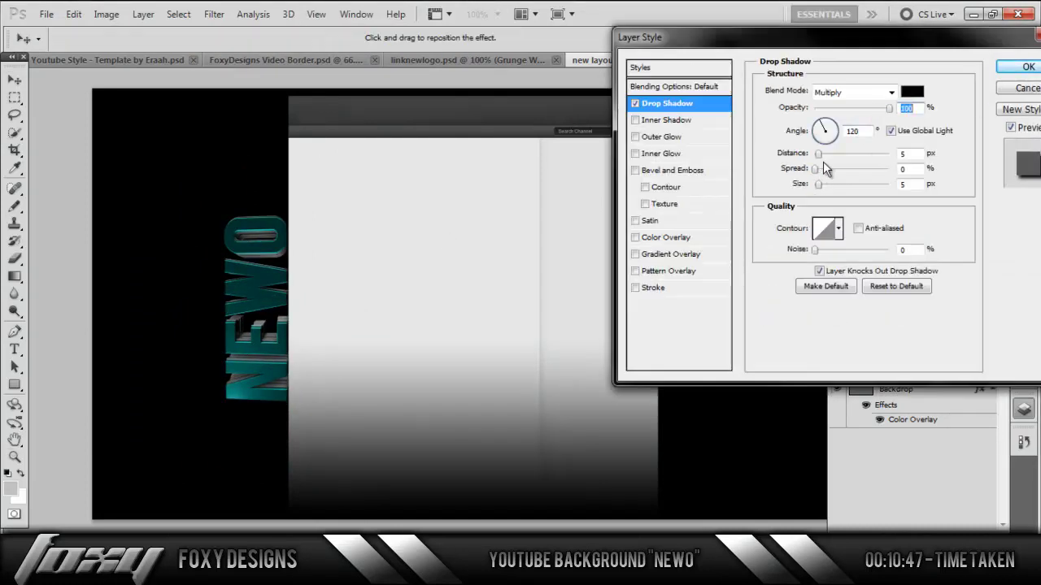
# Add a gradient overlay at 0° angle and a stroke to the NEWO text.
pyautogui.click(675, 253)
pyautogui.click(854, 124)
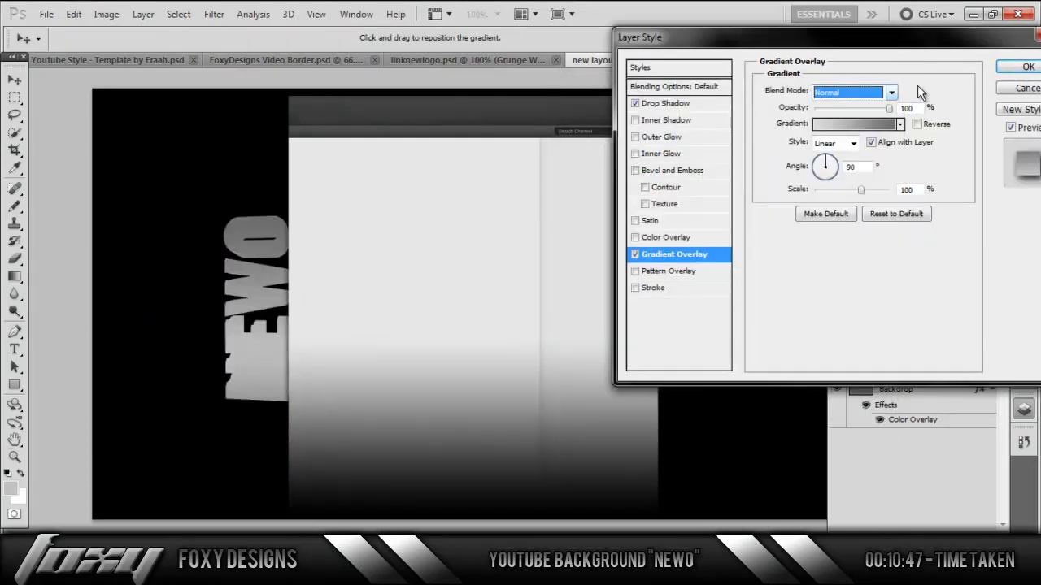
pyautogui.press('Down')
pyautogui.press('Down')
pyautogui.press('Down')
pyautogui.press('Down')
pyautogui.press('Down')
pyautogui.press('Down')
pyautogui.press('Down')
pyautogui.press('Down')
pyautogui.press('Down')
pyautogui.press('Down')
pyautogui.press('Down')
pyautogui.click(839, 167)
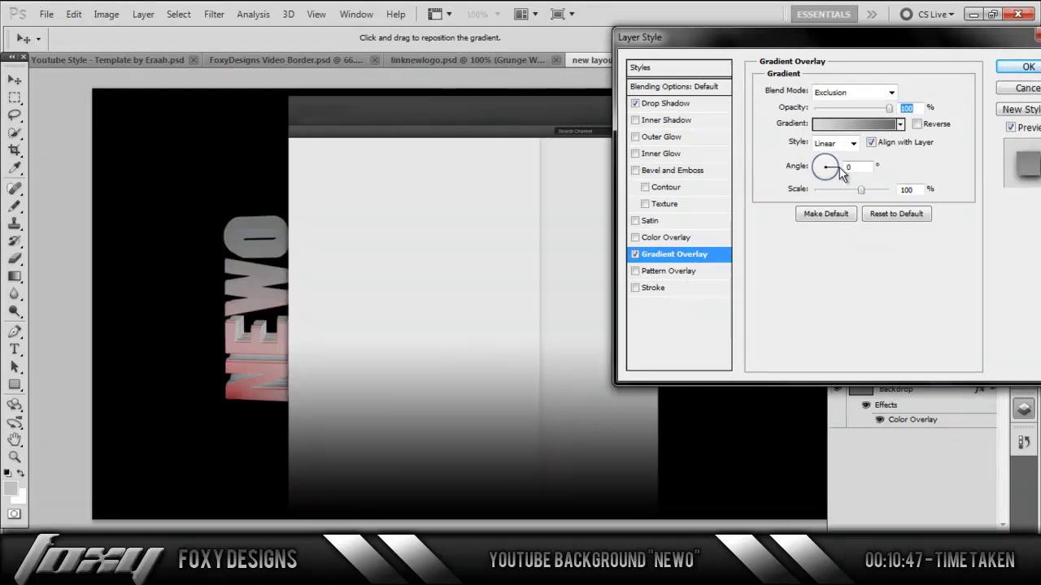
pyautogui.press('Down')
pyautogui.press('Down')
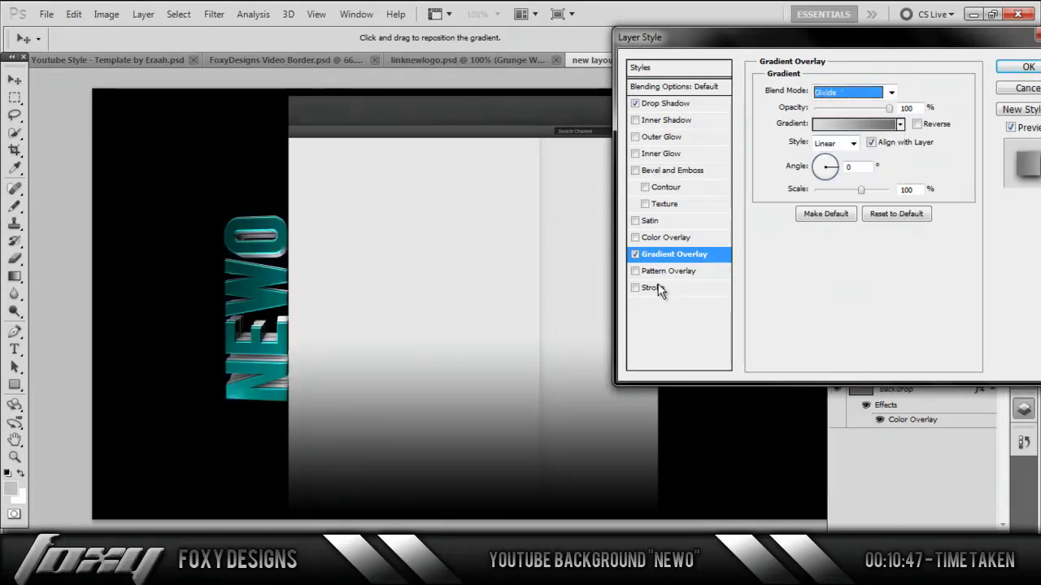
pyautogui.click(660, 289)
pyautogui.click(1029, 67)
pyautogui.click(46, 14)
pyautogui.click(81, 45)
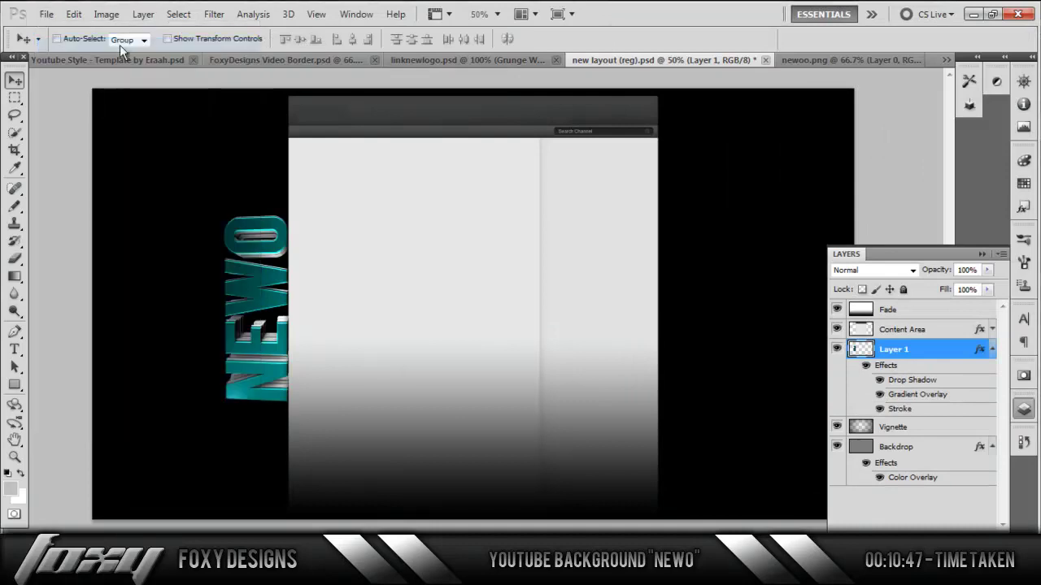
# Open the green light image 9f852s8f.png from Downloads > Part 2 > Light Effects 2.
pyautogui.click(580, 62)
pyautogui.click(478, 122)
pyautogui.doubleClick(429, 236)
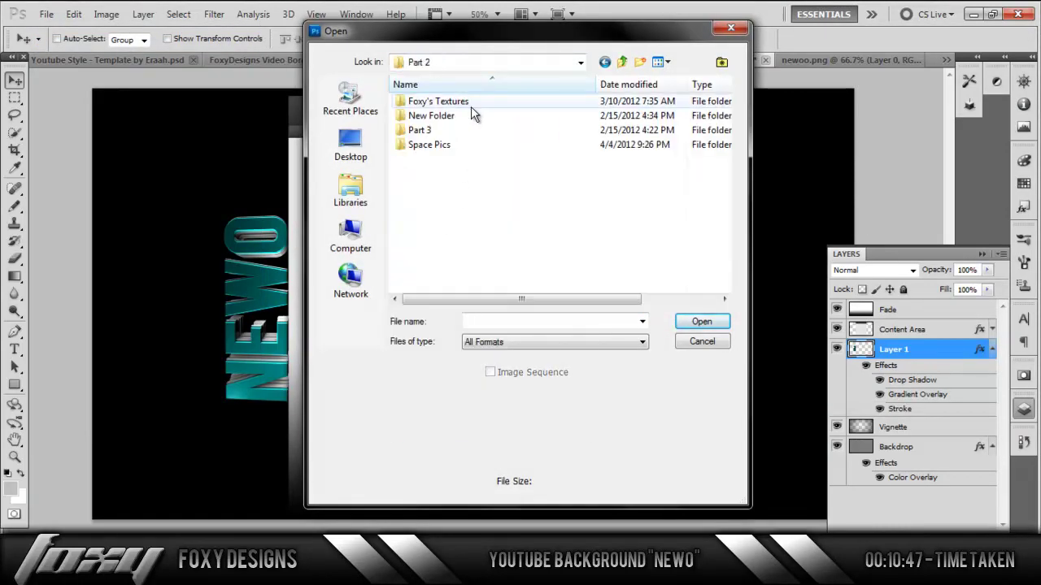
pyautogui.doubleClick(436, 115)
pyautogui.moveTo(725, 89); pyautogui.dragTo(734, 149)
pyautogui.doubleClick(513, 114)
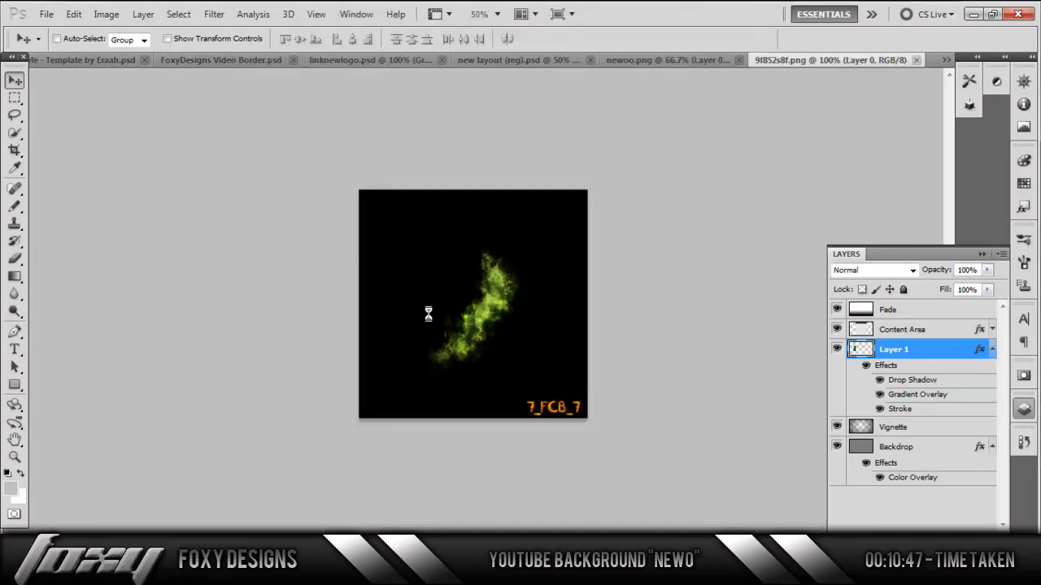
# Erase the watermark from the green light image's bottom-right corner.
pyautogui.click(77, 39)
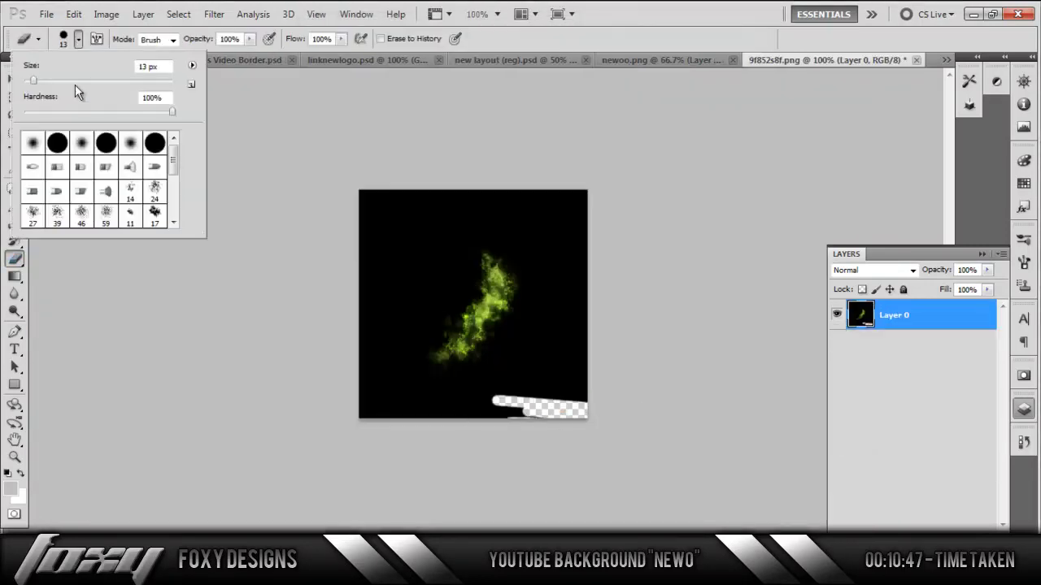
pyautogui.moveTo(319, 388); pyautogui.dragTo(362, 204)
pyautogui.moveTo(488, 195); pyautogui.dragTo(372, 383)
# Move the green light into the layout below the NEWO layer, blended as Pin Light.
pyautogui.press('v')
pyautogui.moveTo(472, 309); pyautogui.dragTo(207, 311)
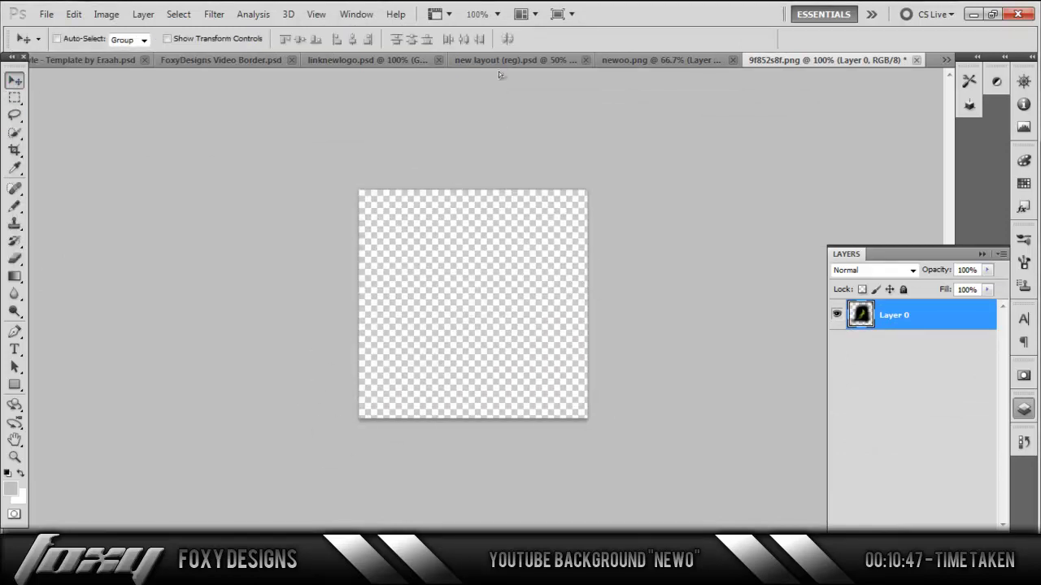
pyautogui.hotkey('ctrl', '[')
pyautogui.click(874, 270)
pyautogui.click(874, 191)
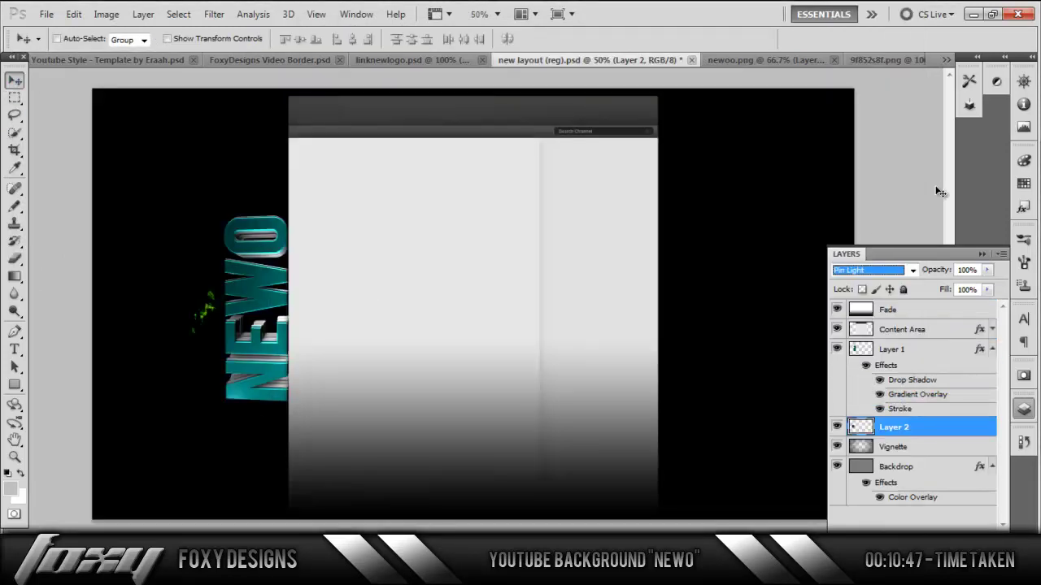
# Enlarge the green glow to about 227% and keep it upright.
pyautogui.moveTo(160, 446); pyautogui.dragTo(112, 518)
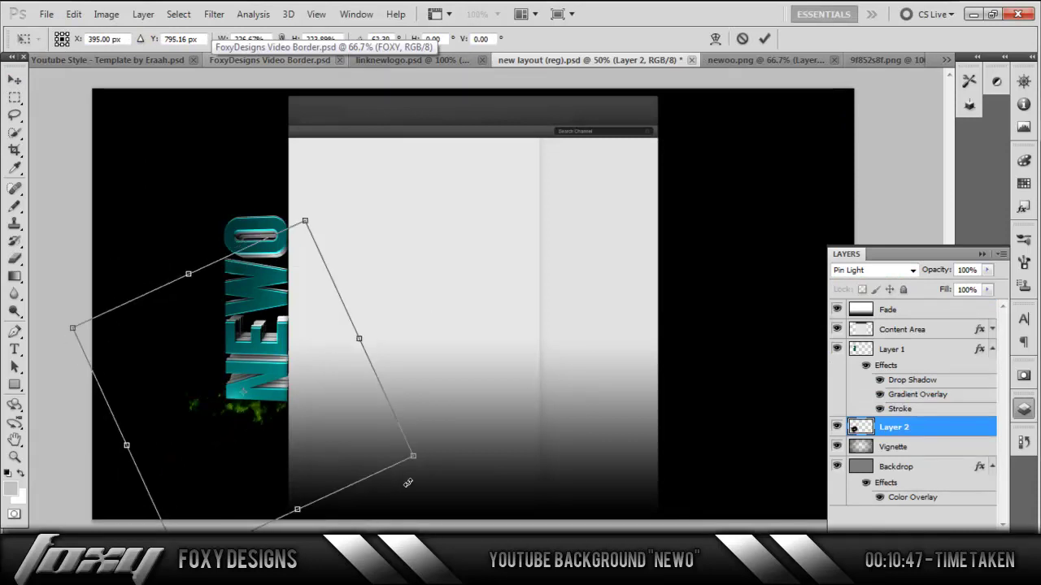
pyautogui.moveTo(408, 484); pyautogui.dragTo(346, 536)
pyautogui.press('Return')
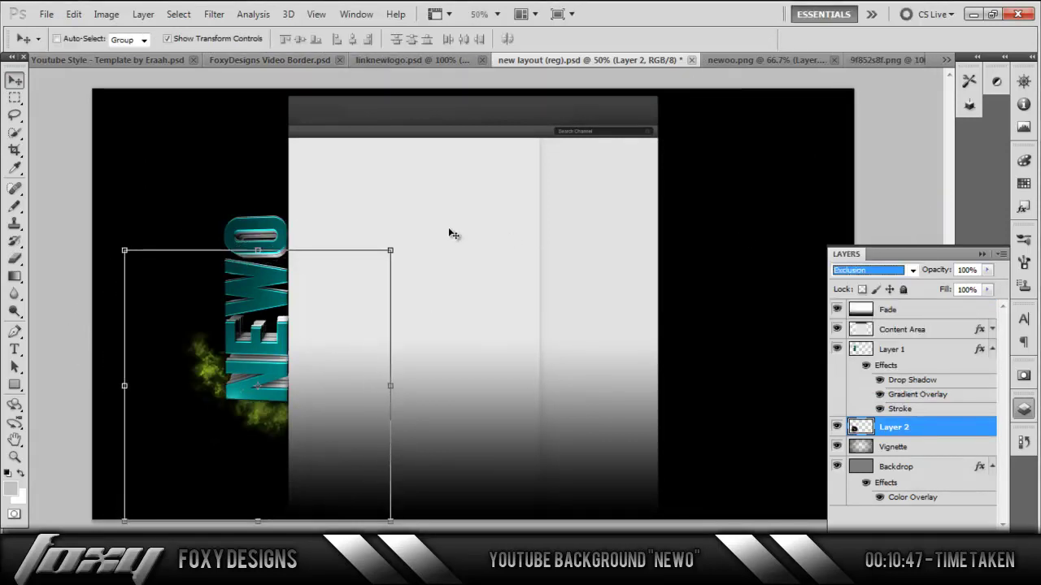
# Duplicate the glow and rotate the copy about 25° to cover the top of NEWO.
pyautogui.rightClick(878, 431)
pyautogui.click(911, 114)
pyautogui.click(658, 169)
pyautogui.hotkey('ctrl', 't')
pyautogui.moveTo(406, 236)
pyautogui.mouseDown()
pyautogui.moveTo(477, 309)
pyautogui.moveTo(196, 384)
pyautogui.moveTo(242, 303)
pyautogui.mouseUp()
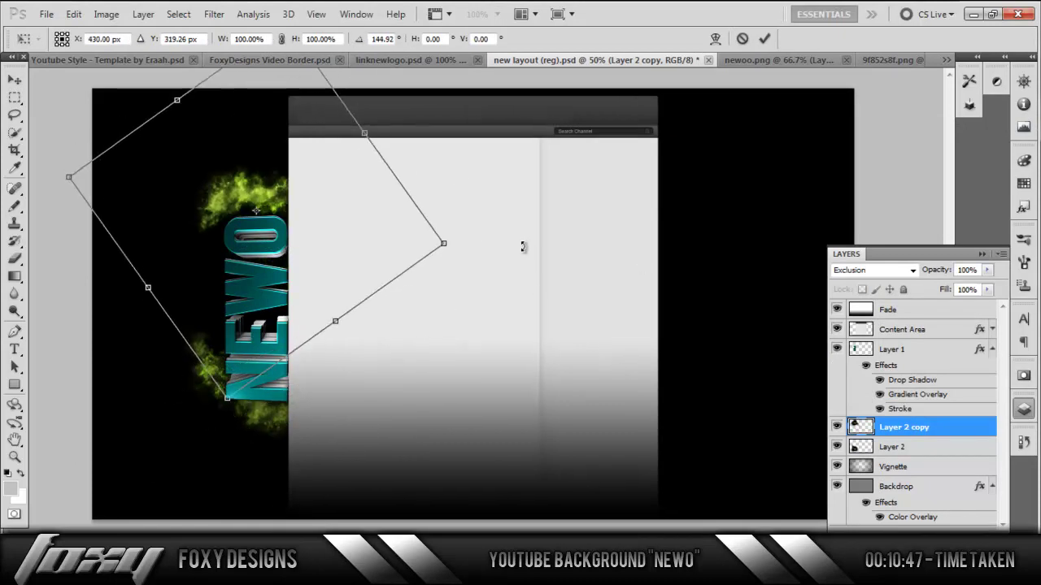
pyautogui.moveTo(501, 118)
pyautogui.mouseDown()
pyautogui.moveTo(301, 302)
pyautogui.moveTo(291, 297)
pyautogui.moveTo(479, 216)
pyautogui.moveTo(312, 295)
pyautogui.moveTo(302, 239)
pyautogui.mouseUp()
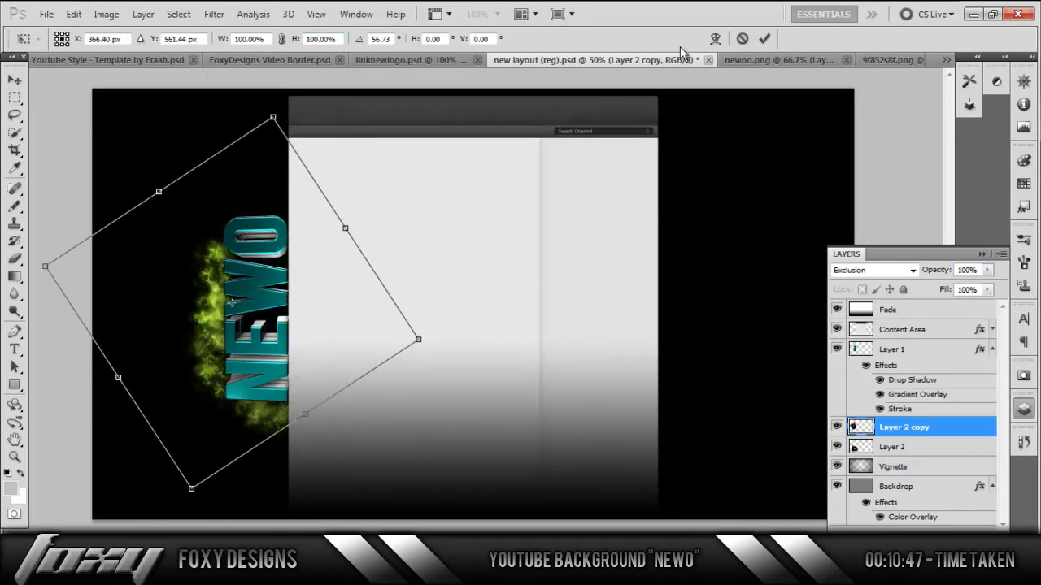
pyautogui.click(764, 38)
# Add a second glow copy rotated about 56° around the text.
pyautogui.rightClick(935, 427)
pyautogui.click(919, 114)
pyautogui.click(657, 170)
pyautogui.hotkey('ctrl', 't')
pyautogui.moveTo(430, 117)
pyautogui.mouseDown()
pyautogui.moveTo(505, 184)
pyautogui.moveTo(317, 291)
pyautogui.moveTo(320, 283)
pyautogui.mouseUp()
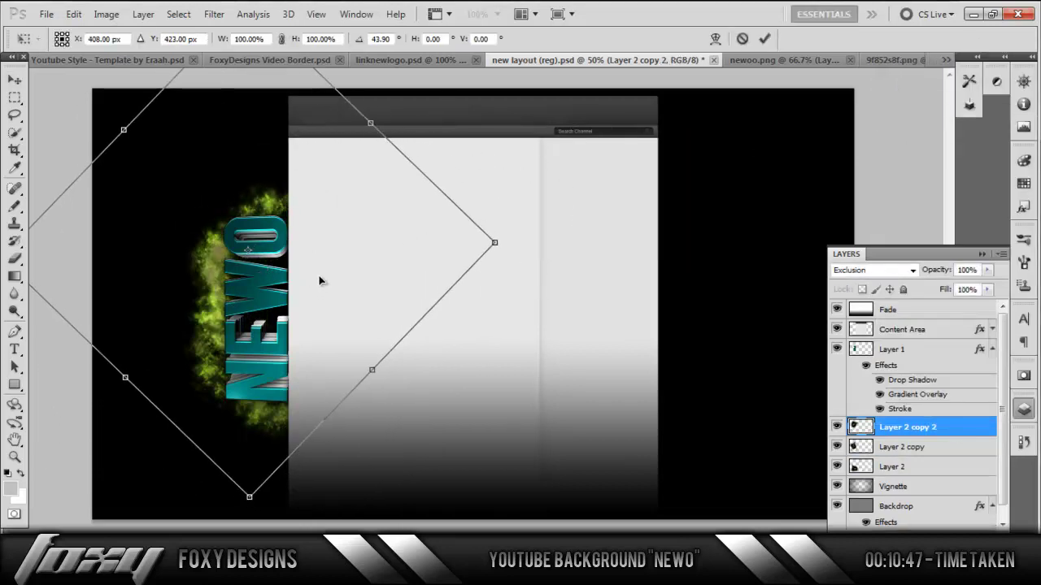
pyautogui.moveTo(354, 249); pyautogui.dragTo(298, 195)
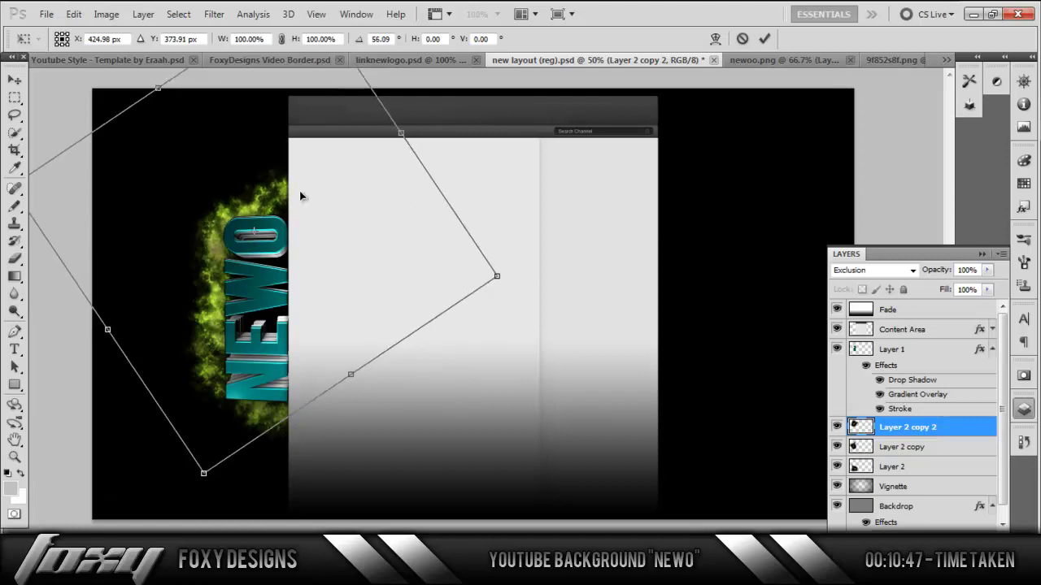
pyautogui.moveTo(383, 193); pyautogui.dragTo(390, 189)
pyautogui.click(764, 38)
# Open another green light image from Light Effects 2.
pyautogui.click(46, 14)
pyautogui.click(57, 34)
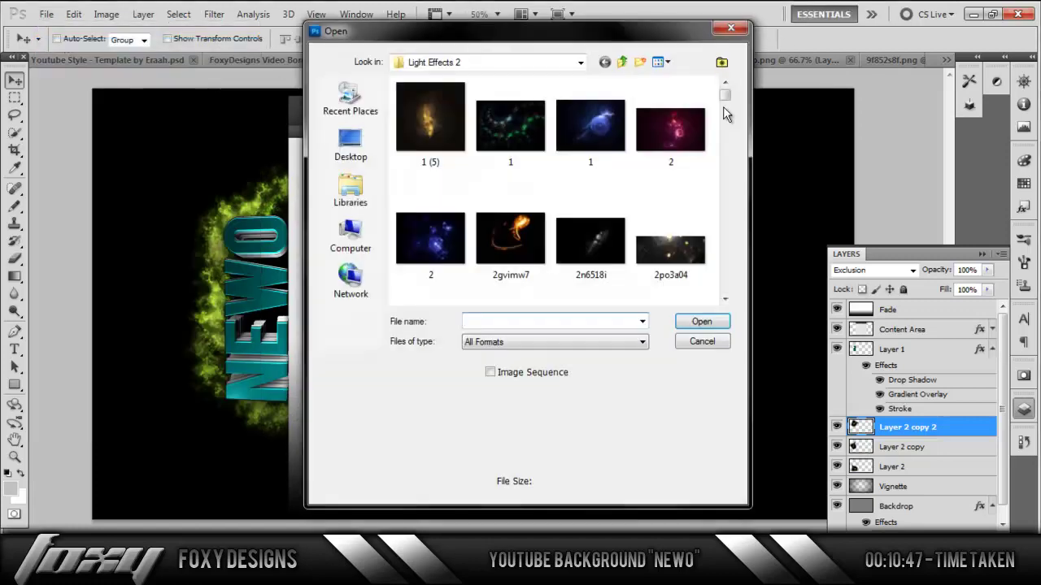
pyautogui.moveTo(724, 85); pyautogui.dragTo(726, 165)
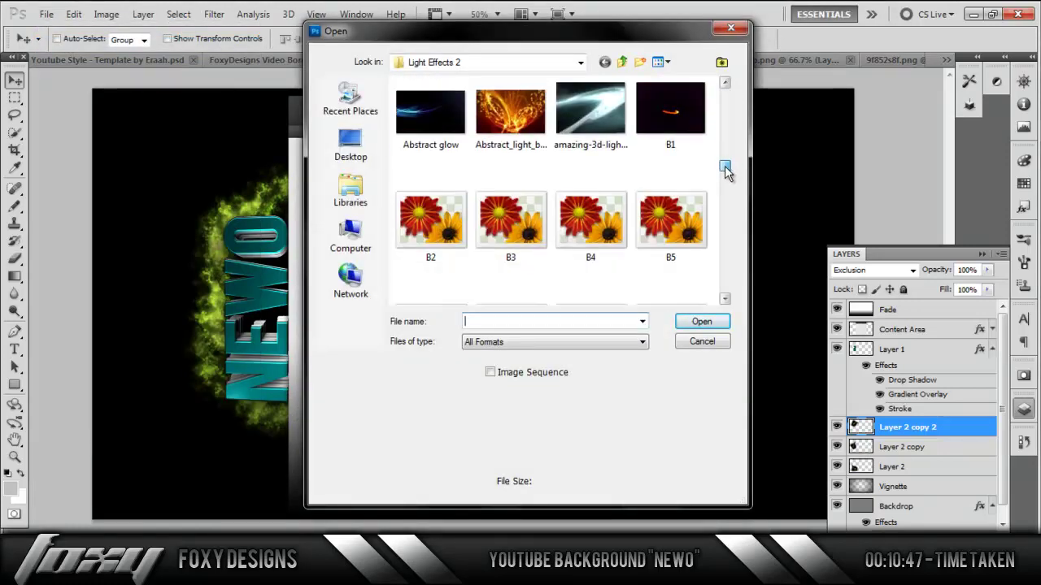
pyautogui.click(701, 321)
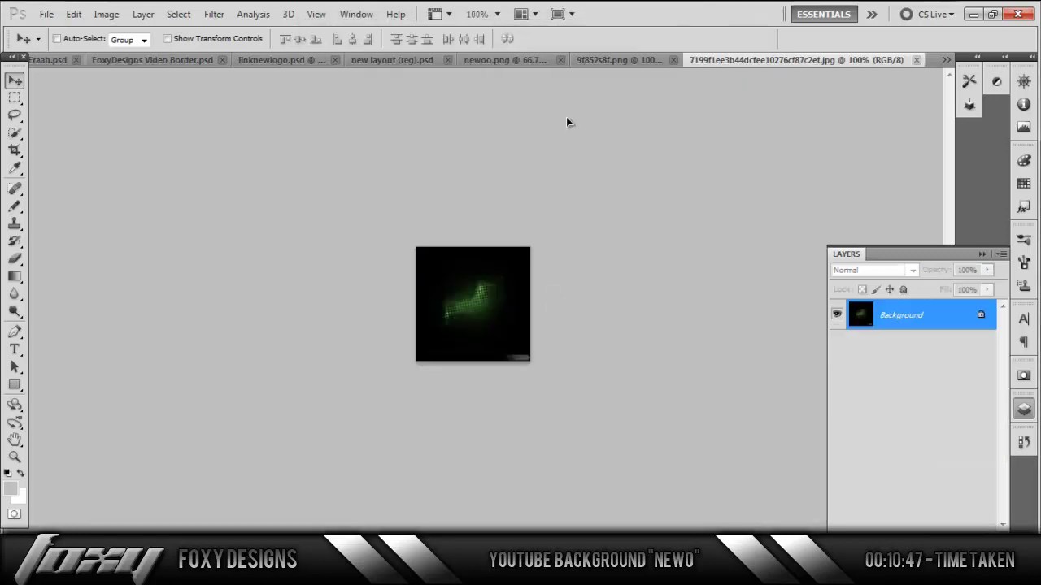
# Bring the light into the layout as Layer 3, blended Lighten and enlarged around NEWO.
pyautogui.moveTo(567, 121); pyautogui.dragTo(293, 274)
pyautogui.click(912, 270)
pyautogui.click(878, 260)
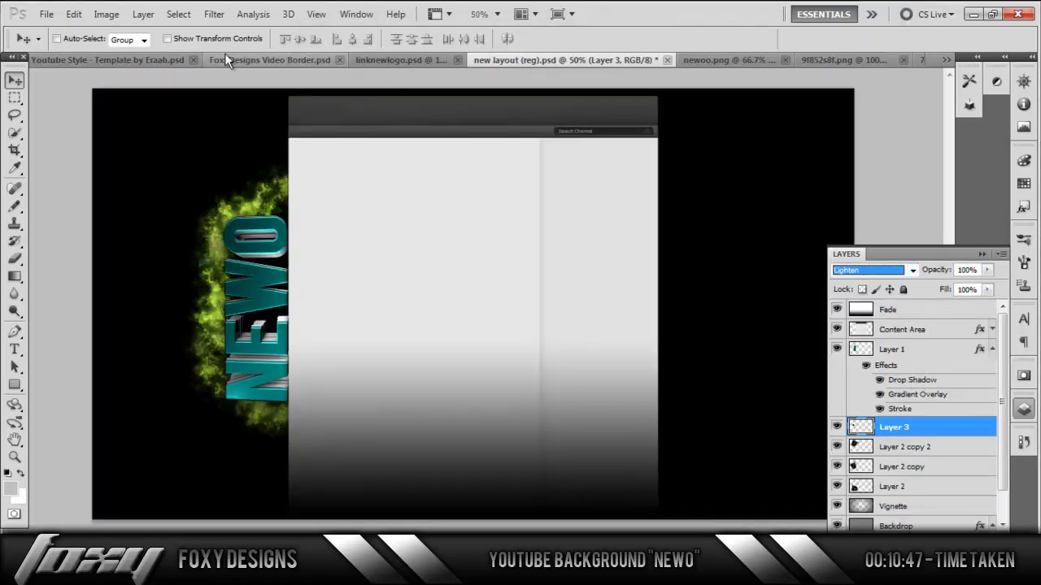
pyautogui.moveTo(187, 152); pyautogui.dragTo(175, 245)
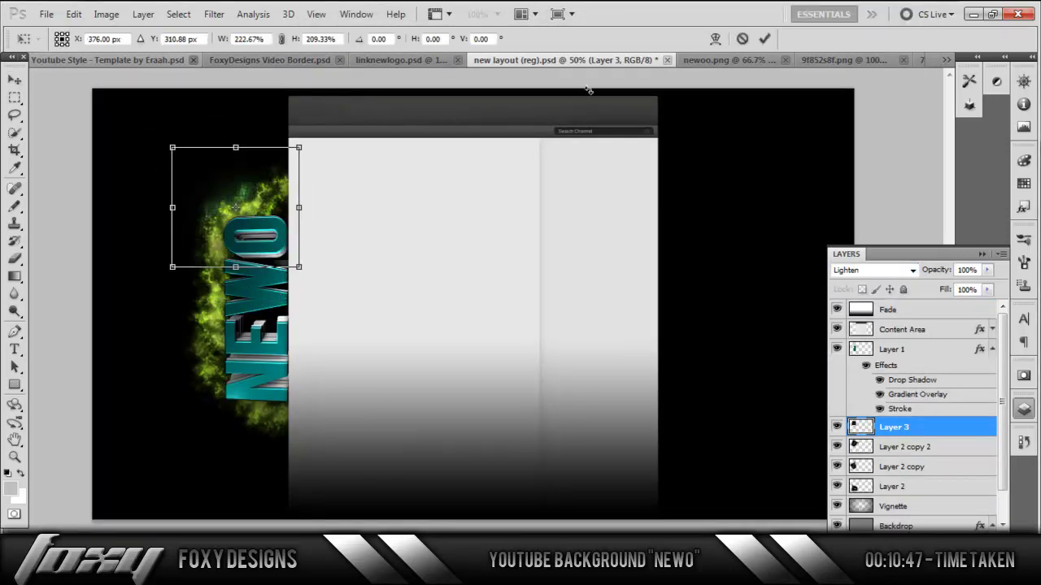
pyautogui.rightClick(868, 414)
pyautogui.click(902, 96)
# Duplicate the glow, flipped vertically and rotated.
pyautogui.press('Return')
pyautogui.click(166, 38)
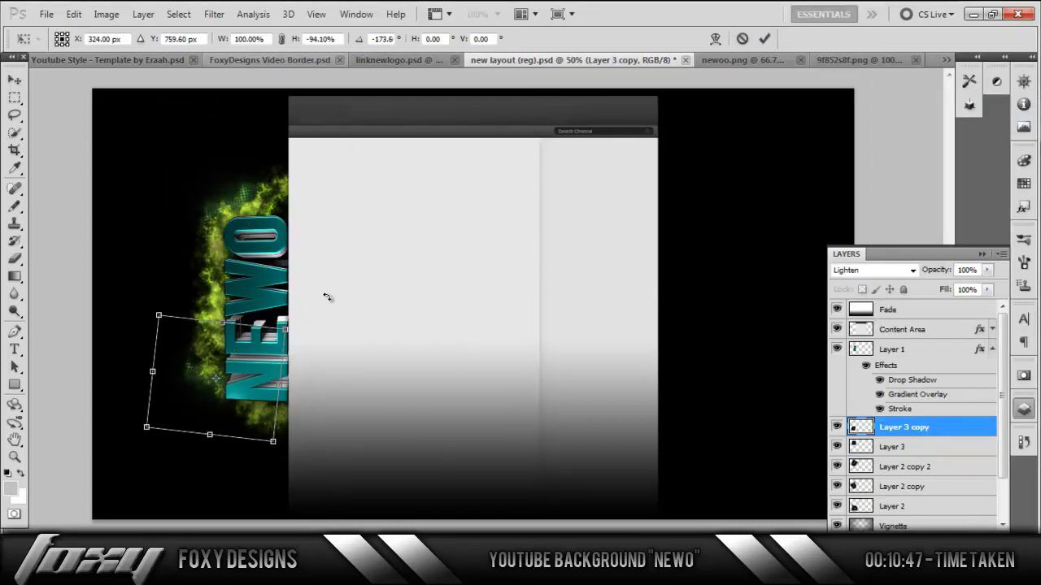
pyautogui.press('Return')
pyautogui.hotkey('ctrl', 'o')
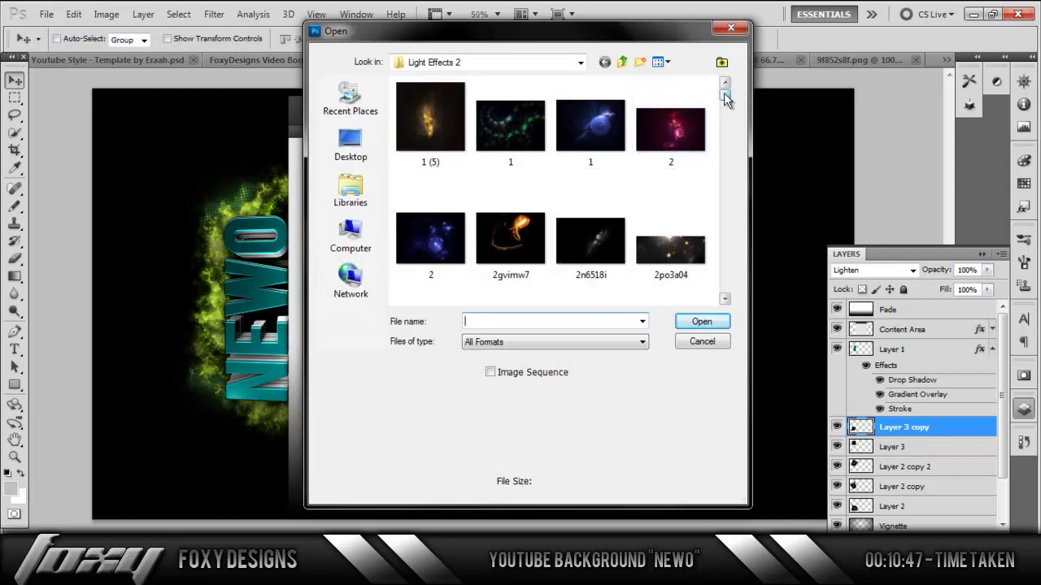
# Open light image 4-17 and bring it into the layout as Layer 4.
pyautogui.moveTo(724, 91); pyautogui.dragTo(724, 151)
pyautogui.doubleClick(672, 134)
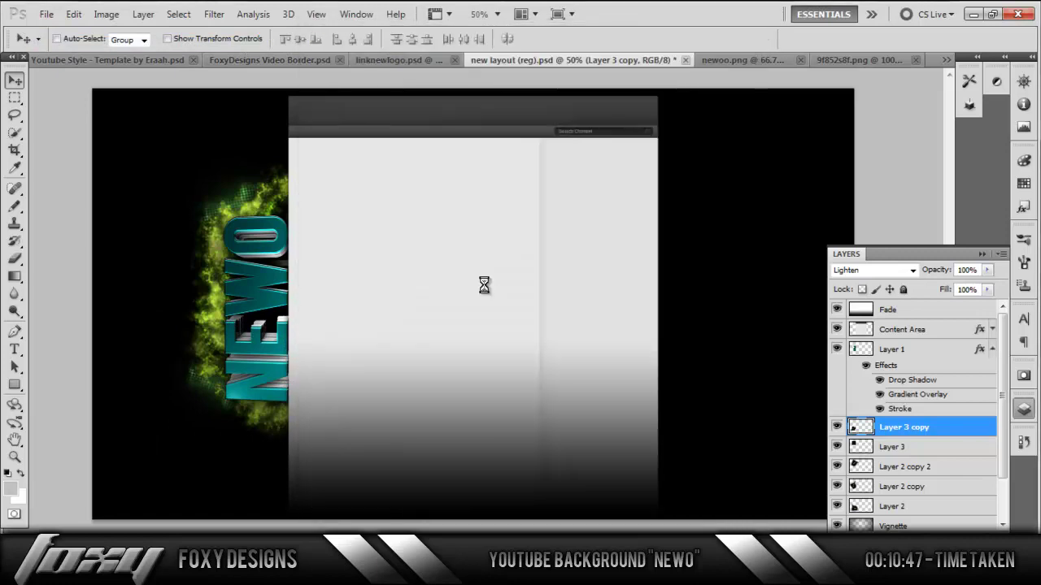
pyautogui.moveTo(340, 73); pyautogui.dragTo(244, 244)
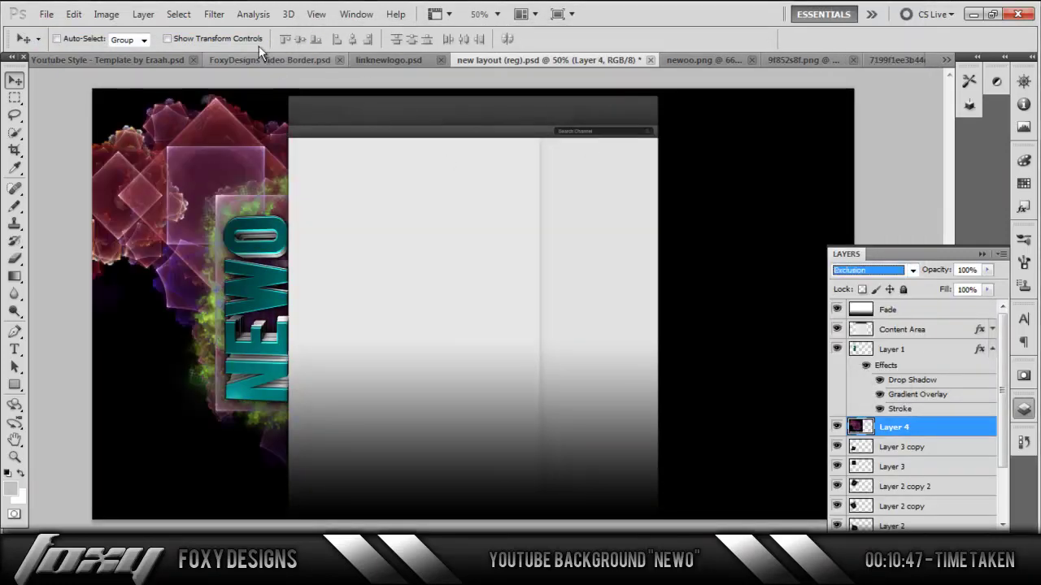
# Move Layer 4 above Layer 1, shrunk to about 60% and rotated.
pyautogui.hotkey('ctrl', 't')
pyautogui.moveTo(504, 492)
pyautogui.mouseDown()
pyautogui.moveTo(358, 380)
pyautogui.moveTo(289, 387)
pyautogui.mouseUp()
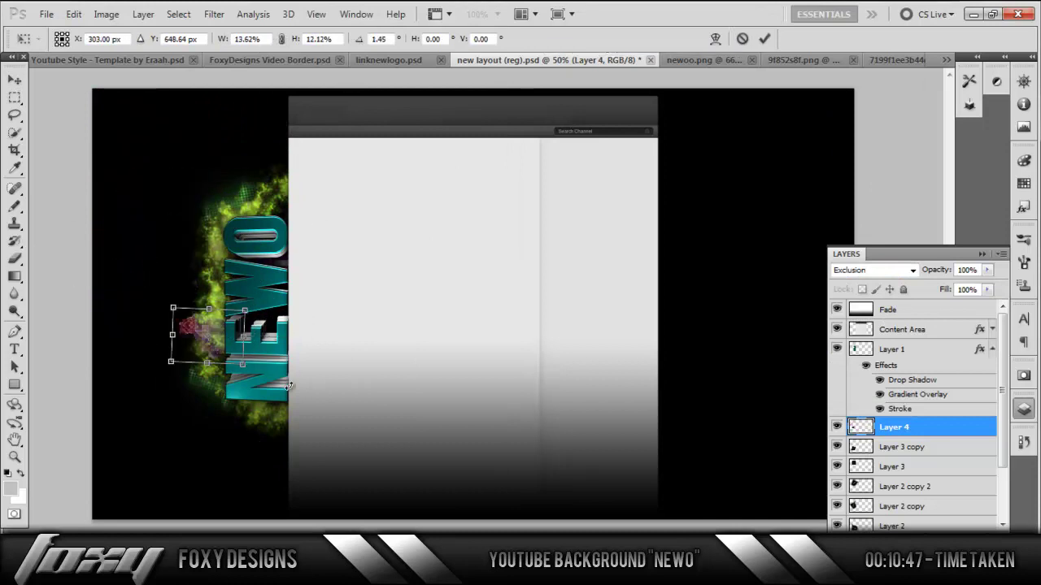
pyautogui.click(742, 39)
pyautogui.moveTo(890, 426); pyautogui.dragTo(889, 358)
pyautogui.hotkey('ctrl', 't')
pyautogui.moveTo(516, 497)
pyautogui.mouseDown()
pyautogui.moveTo(409, 402)
pyautogui.moveTo(377, 304)
pyautogui.moveTo(468, 445)
pyautogui.moveTo(451, 465)
pyautogui.mouseUp()
pyautogui.press('Return')
# Open the starry 14.png image and bring it into the layout as Layer 5.
pyautogui.click(46, 14)
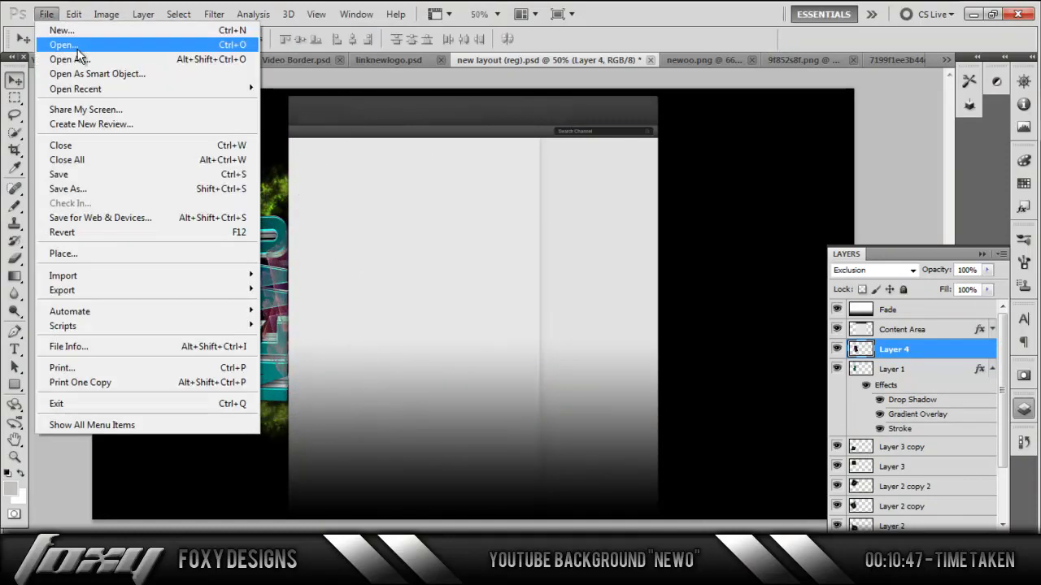
pyautogui.click(78, 52)
pyautogui.scroll(-1, 724, 153)
pyautogui.click(458, 204)
pyautogui.doubleClick(458, 204)
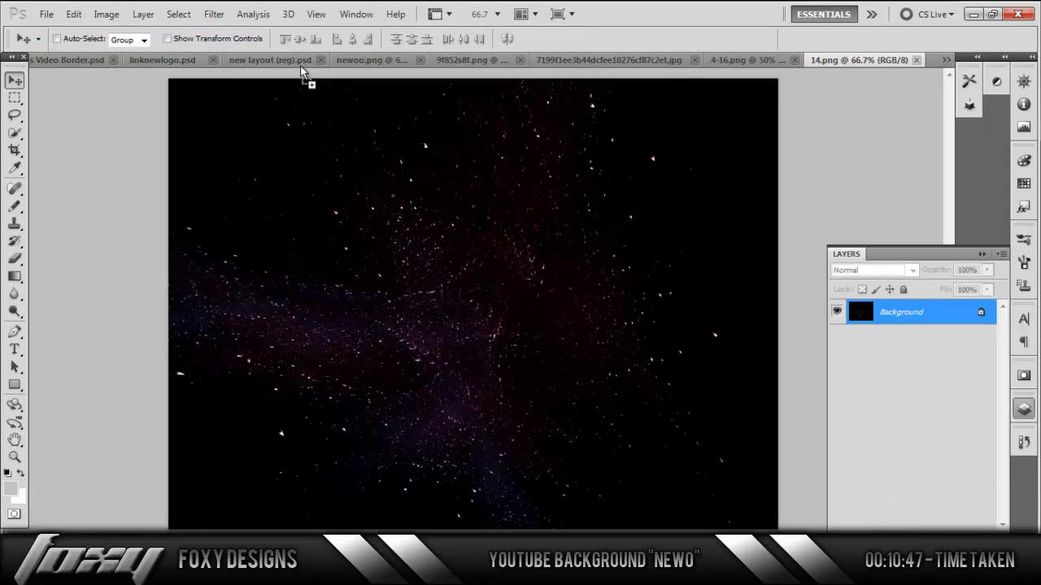
pyautogui.click(270, 60)
# Set Layer 5 to Exclusion, shrink it to about 60%, rotate and shift left over NEWO.
pyautogui.click(870, 270)
pyautogui.press('Down')
pyautogui.press('Down')
pyautogui.press('Down')
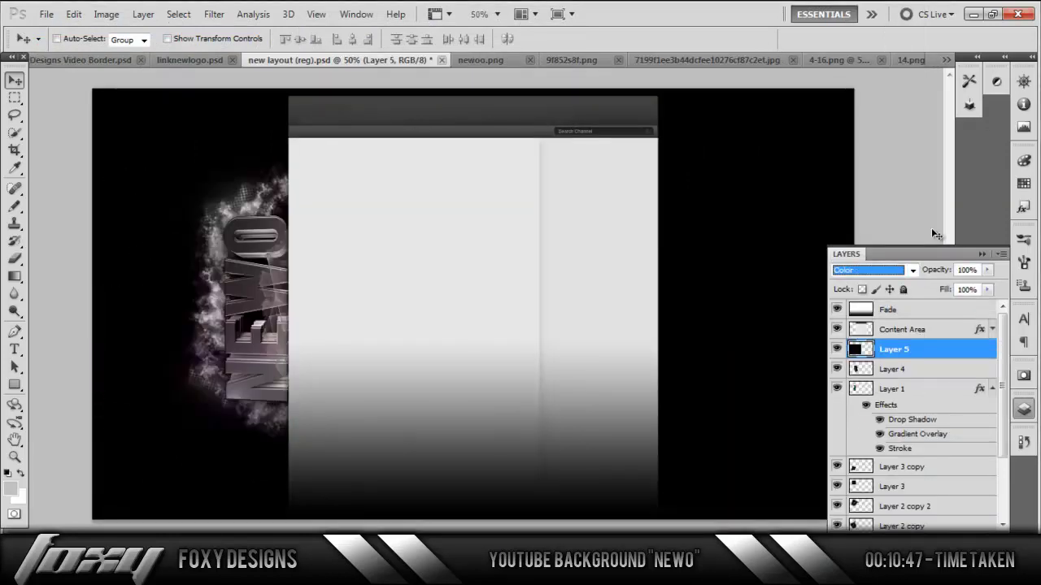
pyautogui.press('Up')
pyautogui.press('Up')
pyautogui.press('Up')
pyautogui.moveTo(148, 145); pyautogui.dragTo(217, 335)
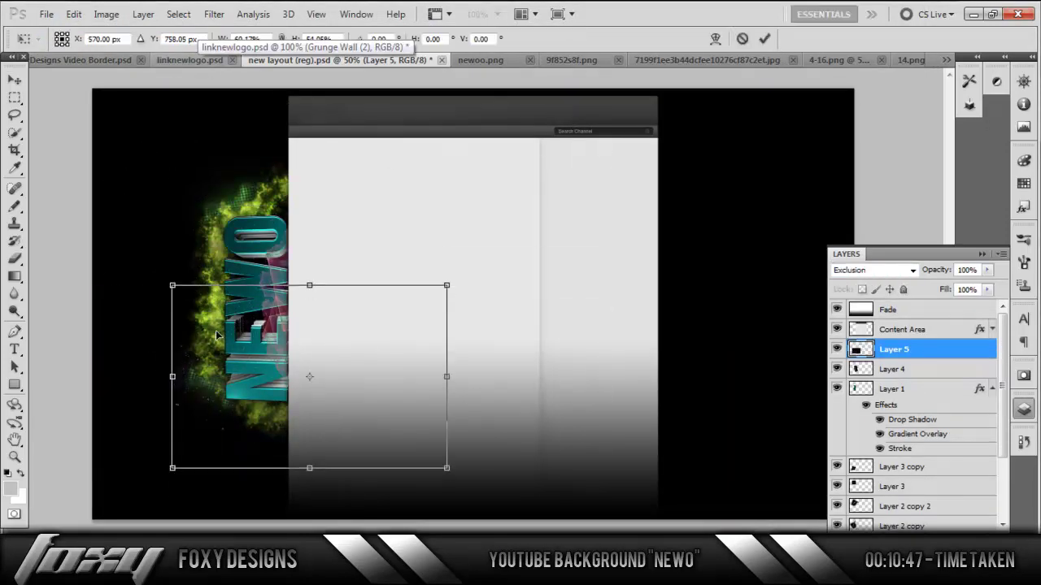
pyautogui.moveTo(300, 319); pyautogui.dragTo(237, 308)
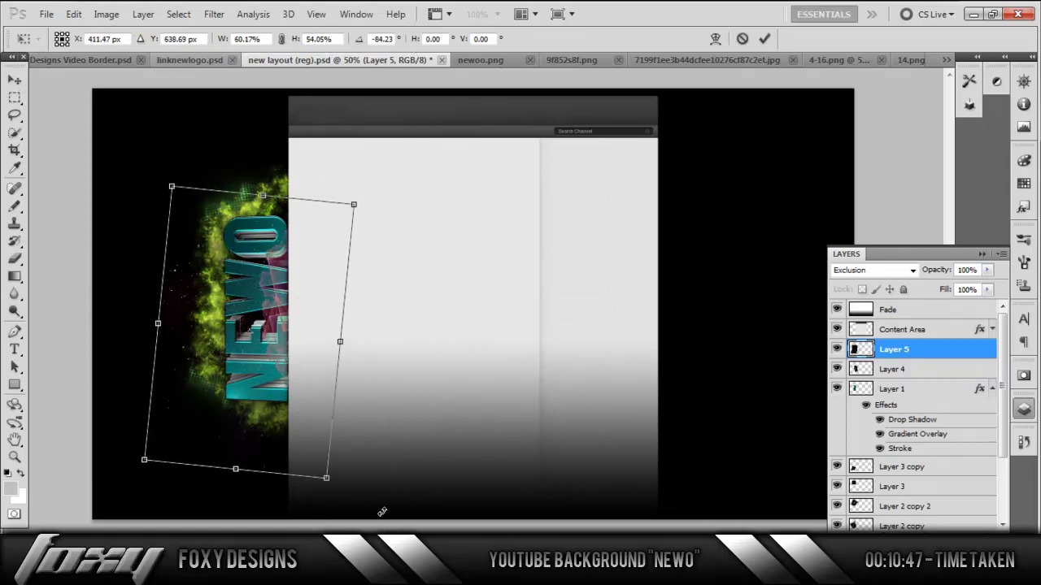
pyautogui.click(764, 38)
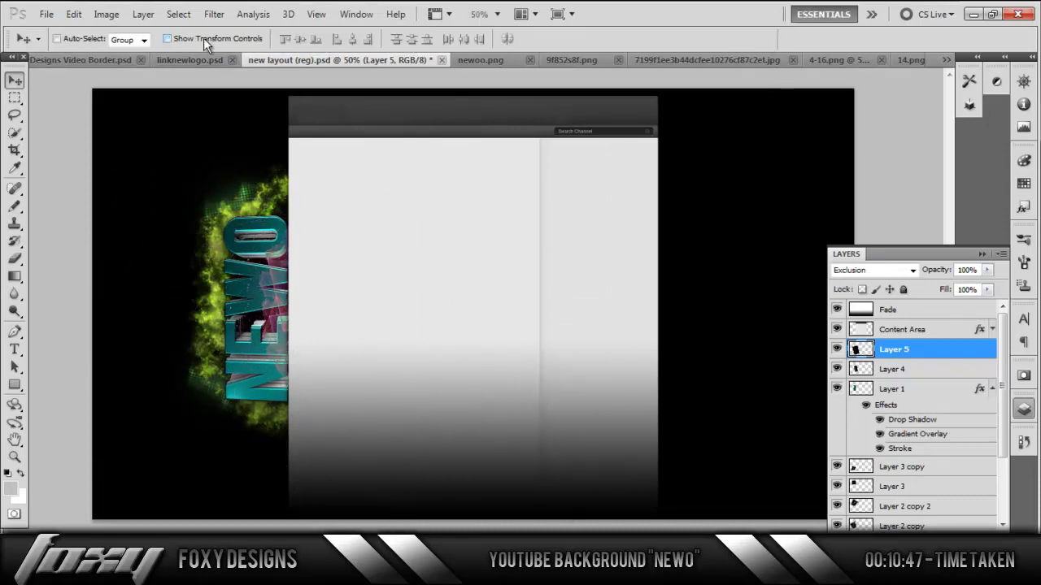
# Browse the Light Effects 2 folder for the next light image.
pyautogui.click(46, 14)
pyautogui.click(61, 45)
pyautogui.scroll(-3, 666, 113)
pyautogui.scroll(-2, 716, 105)
pyautogui.click(690, 108)
# Open light image 4-8 and bring it into the layout as Layer 6.
pyautogui.click(580, 62)
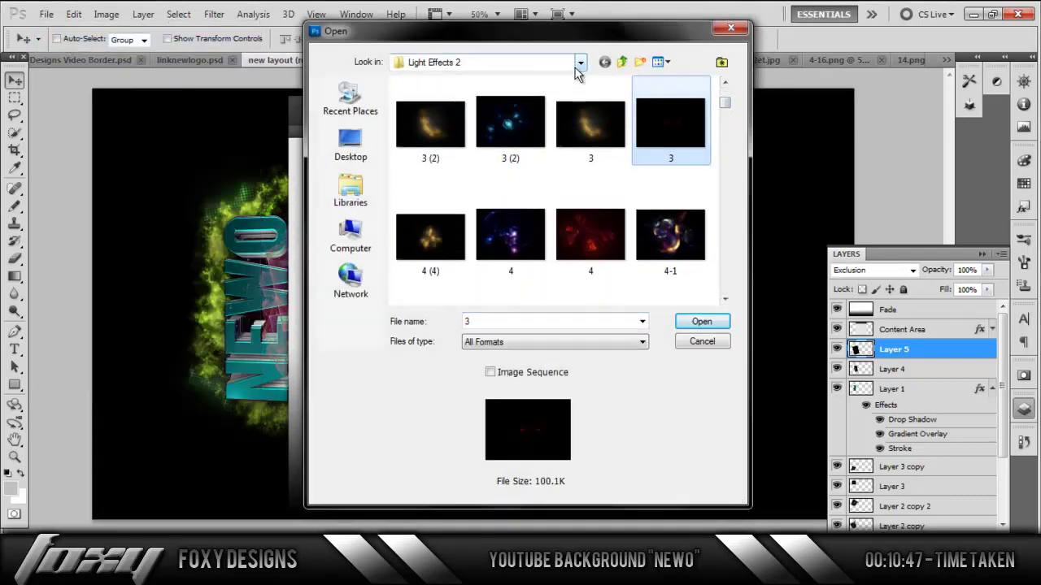
pyautogui.click(536, 86)
pyautogui.scroll(-3, 726, 118)
pyautogui.scroll(-2, 726, 118)
pyautogui.click(590, 118)
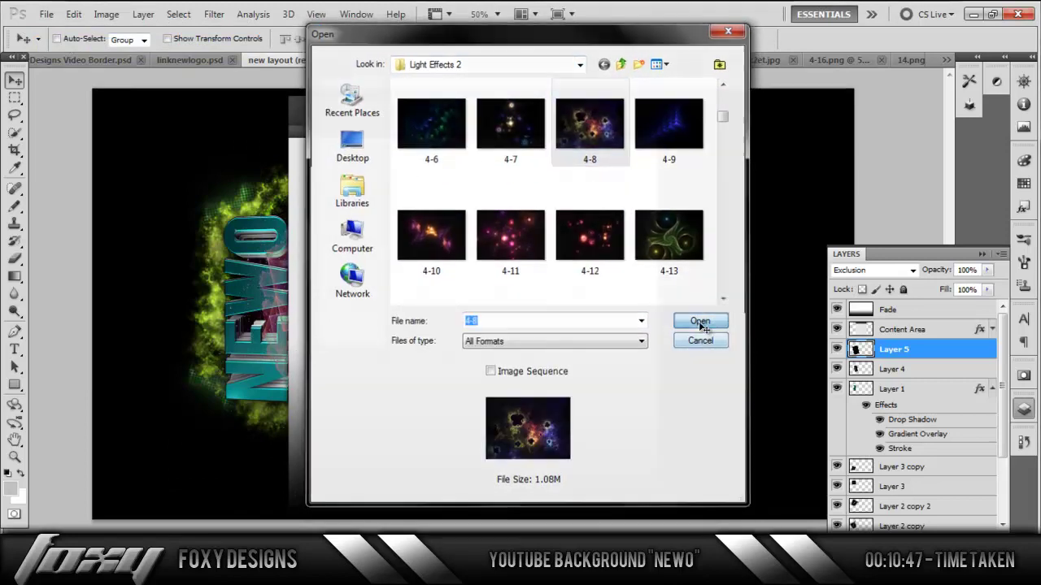
pyautogui.click(701, 321)
pyautogui.click(870, 270)
# Set Layer 6 to Exclusion below Layer 1, shrunk to about 64%, rotated and moved left.
pyautogui.click(894, 309)
pyautogui.press('Up')
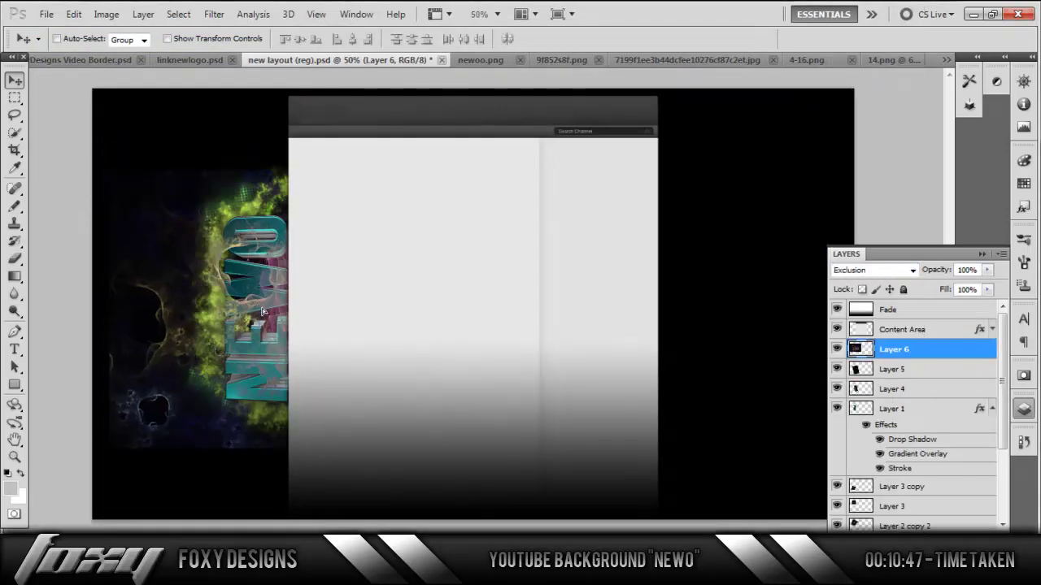
pyautogui.moveTo(895, 349)
pyautogui.mouseDown()
pyautogui.moveTo(930, 442)
pyautogui.moveTo(895, 468)
pyautogui.mouseUp()
pyautogui.hotkey('ctrl', 't')
pyautogui.moveTo(151, 170); pyautogui.dragTo(289, 267)
pyautogui.moveTo(348, 324); pyautogui.dragTo(320, 420)
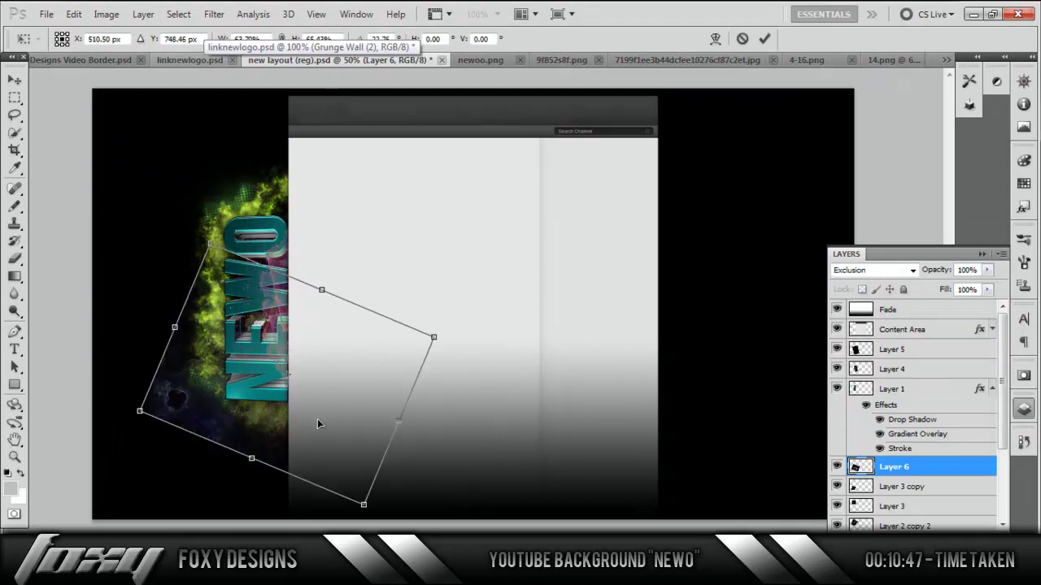
pyautogui.press('b')
# Erase Layer 6's dark lower-left patch with a 160 px eraser.
pyautogui.press('Return')
pyautogui.click(78, 39)
pyautogui.moveTo(87, 84); pyautogui.dragTo(102, 84)
pyautogui.moveTo(183, 415); pyautogui.dragTo(180, 325)
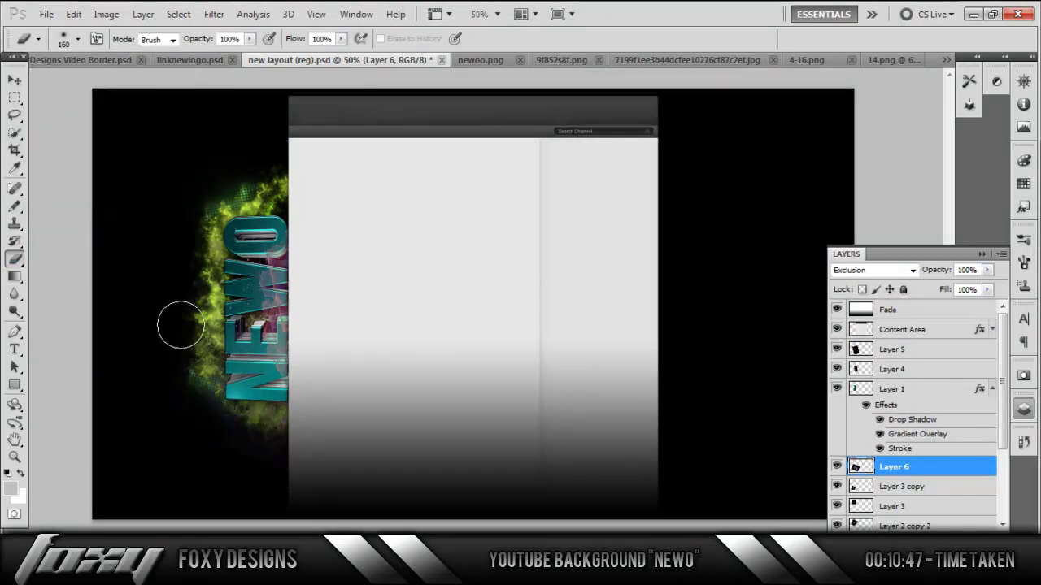
pyautogui.click(14, 81)
pyautogui.moveTo(187, 390); pyautogui.dragTo(210, 427)
pyautogui.press('e')
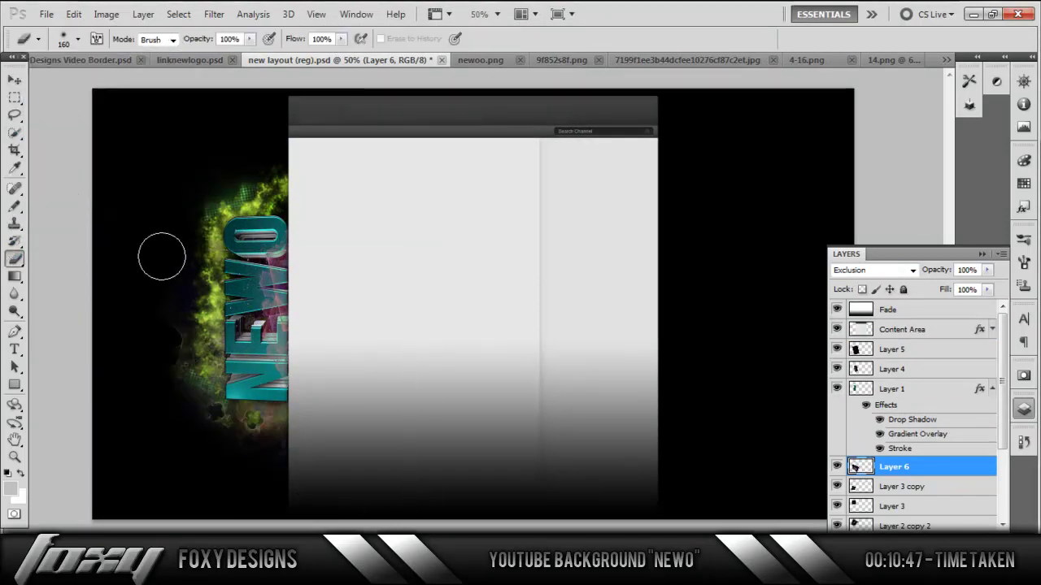
# Duplicate Layer 6, flip the copy and move it up, then group Layer 5 into Group 1.
pyautogui.rightClick(935, 467)
pyautogui.click(935, 143)
pyautogui.press('Return')
pyautogui.press('v')
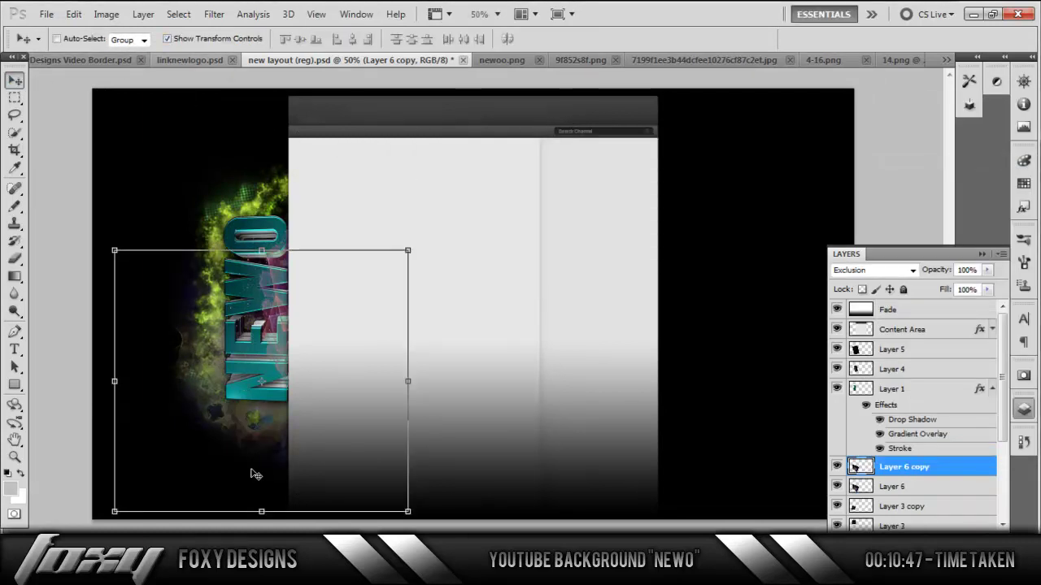
pyautogui.moveTo(254, 475)
pyautogui.mouseDown()
pyautogui.moveTo(305, 76)
pyautogui.moveTo(269, 202)
pyautogui.mouseUp()
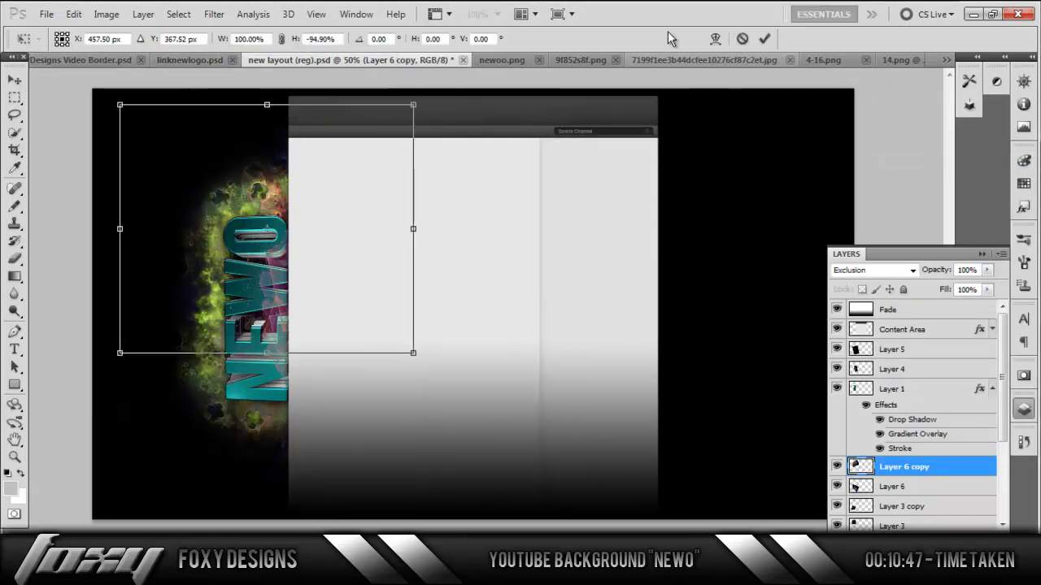
pyautogui.click(764, 38)
pyautogui.hotkey('ctrl', 'g')
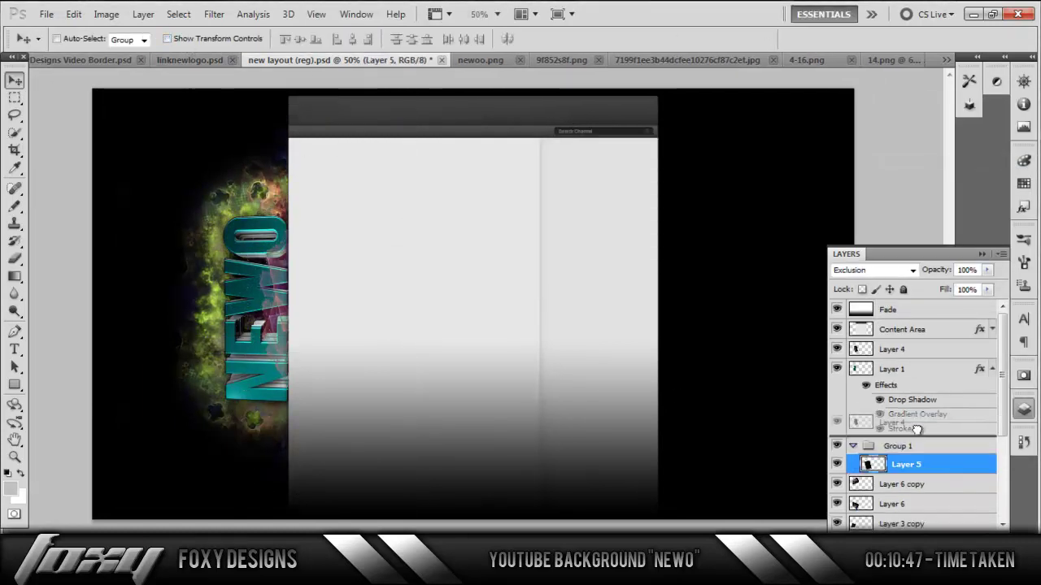
# Move Layer 4 into Group 1 and duplicate the group.
pyautogui.moveTo(903, 467)
pyautogui.mouseDown()
pyautogui.moveTo(917, 355)
pyautogui.moveTo(901, 358)
pyautogui.moveTo(974, 231)
pyautogui.mouseUp()
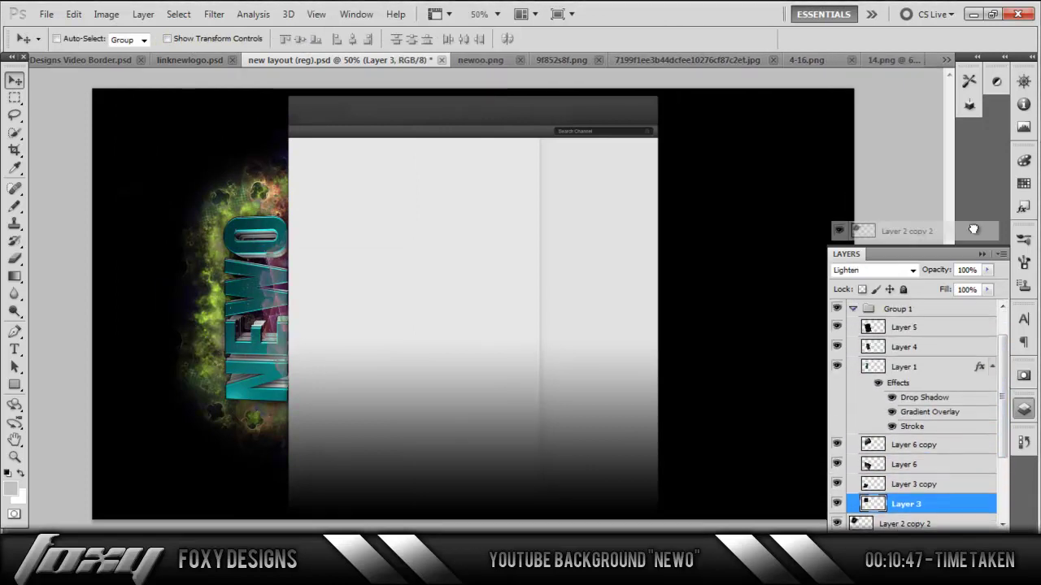
pyautogui.moveTo(973, 230); pyautogui.dragTo(918, 326)
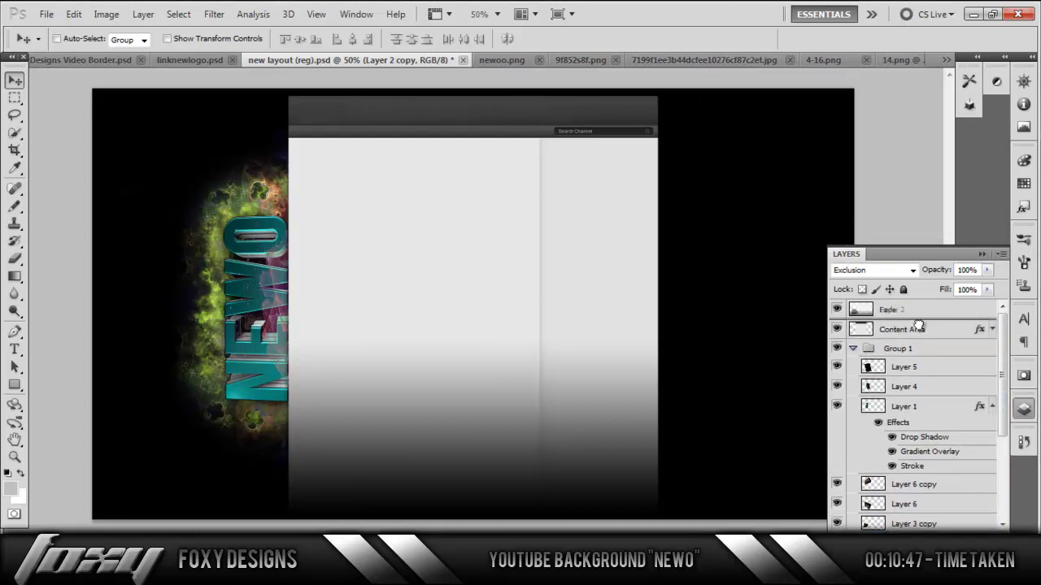
pyautogui.rightClick(894, 343)
pyautogui.click(917, 144)
pyautogui.press('Return')
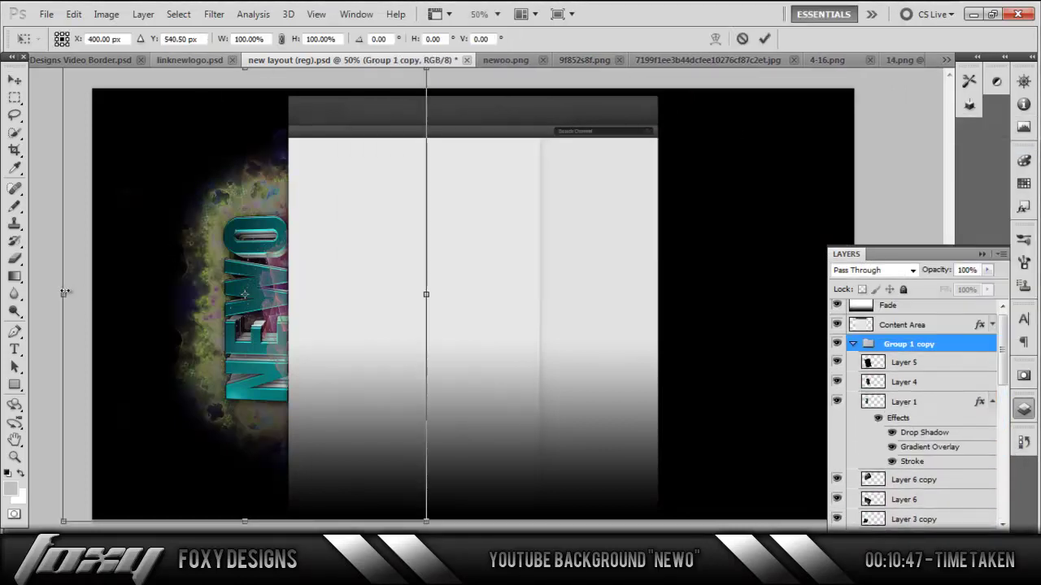
# Flip the Group 1 copy horizontally onto the right side and resize it to fit.
pyautogui.moveTo(64, 293)
pyautogui.mouseDown()
pyautogui.moveTo(814, 295)
pyautogui.moveTo(778, 251)
pyautogui.moveTo(739, 493)
pyautogui.moveTo(721, 223)
pyautogui.moveTo(705, 270)
pyautogui.mouseUp()
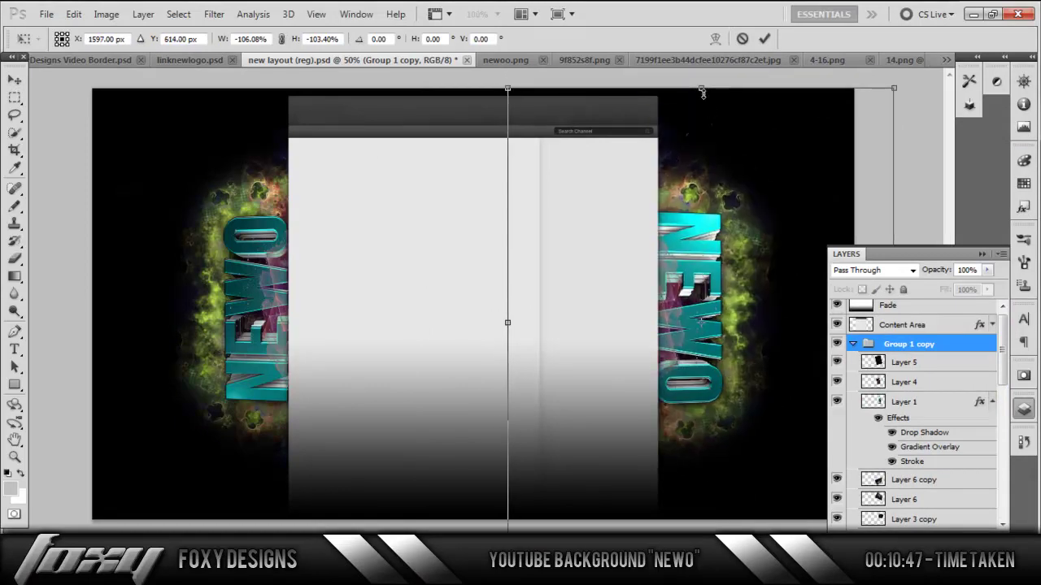
pyautogui.moveTo(703, 94); pyautogui.dragTo(703, 101)
pyautogui.press('Return')
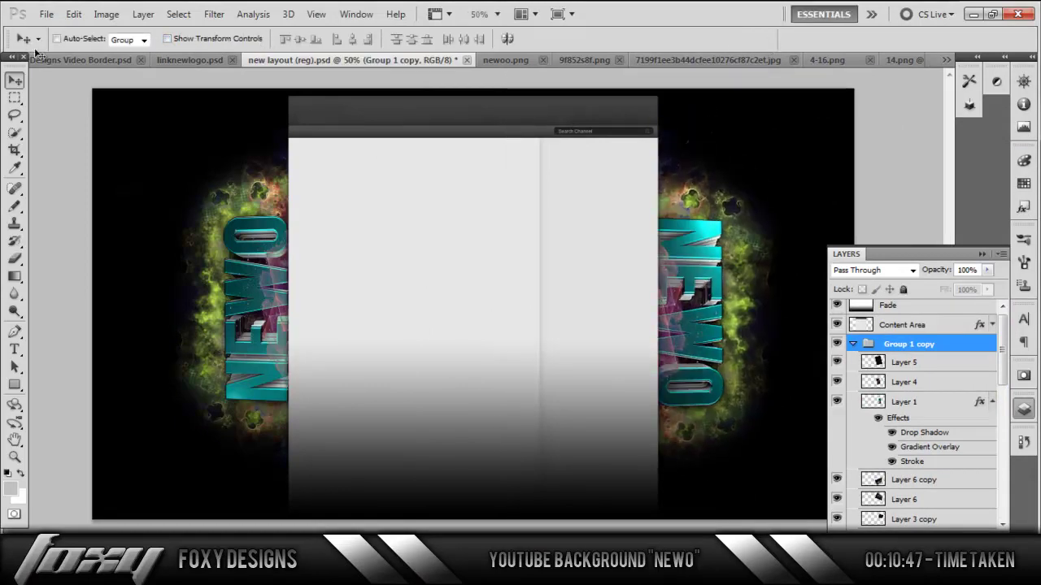
pyautogui.click(46, 14)
# Export the layout as a PNG and reopen newooo.png from the Pictures library.
pyautogui.click(110, 217)
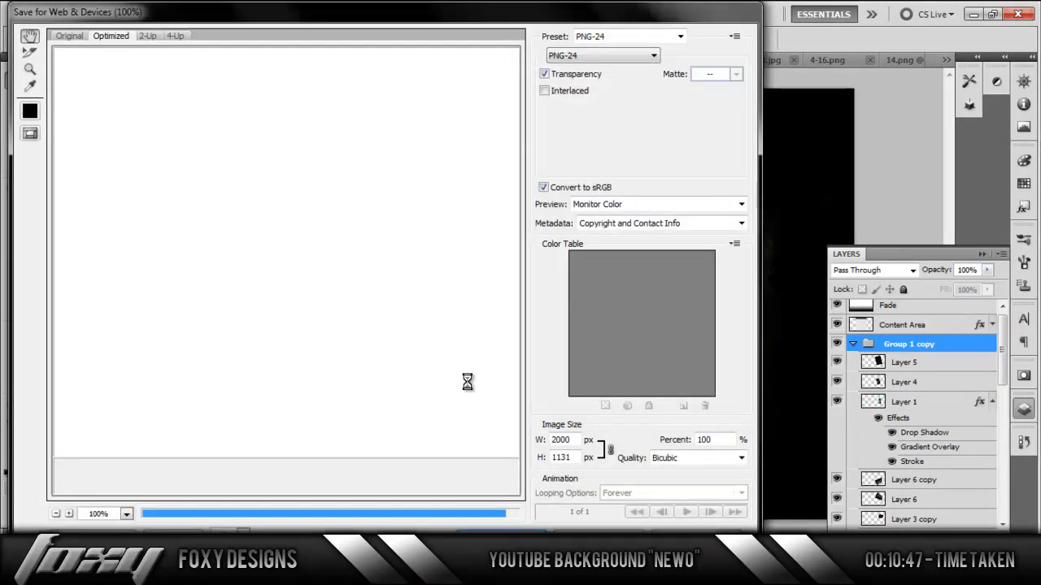
pyautogui.hotkey('ctrl', 'o')
pyautogui.write('newo')
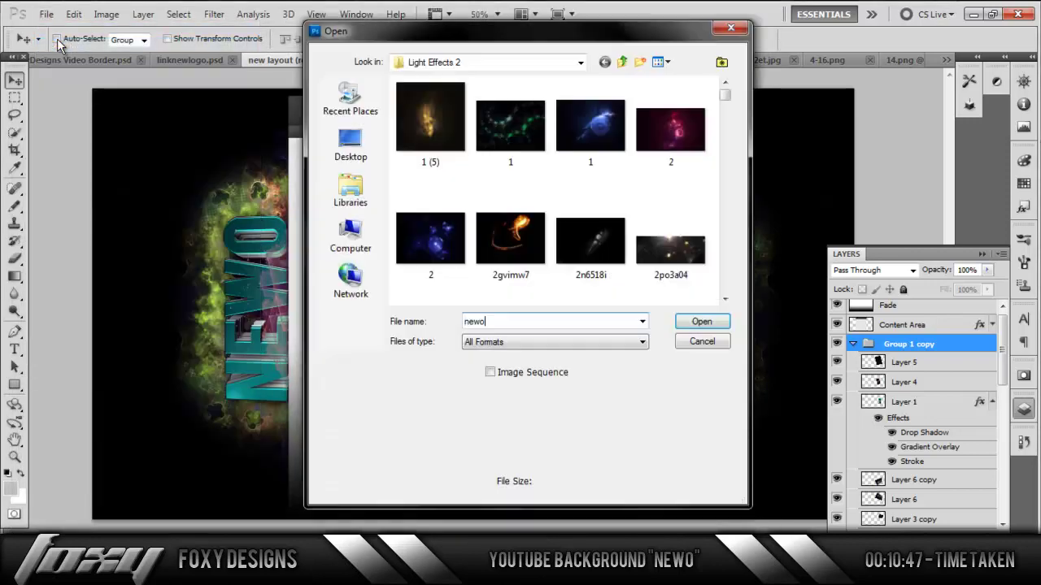
pyautogui.click(351, 191)
pyautogui.doubleClick(534, 166)
pyautogui.write('oo')
pyautogui.press('Return')
# Convert the image to Black & White, brightening the reds and yellows.
pyautogui.click(106, 14)
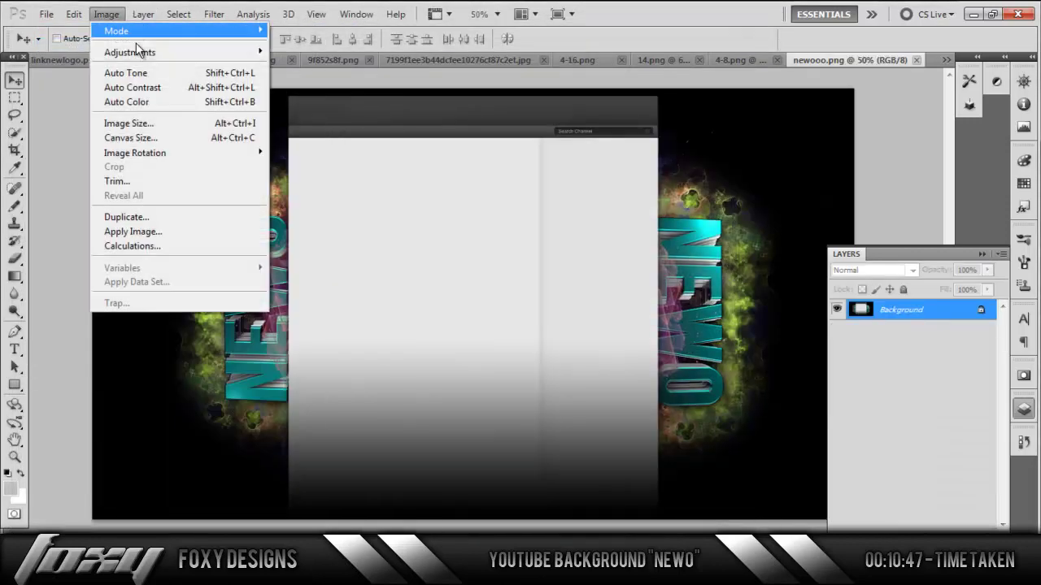
pyautogui.click(317, 158)
pyautogui.moveTo(722, 120); pyautogui.dragTo(793, 120)
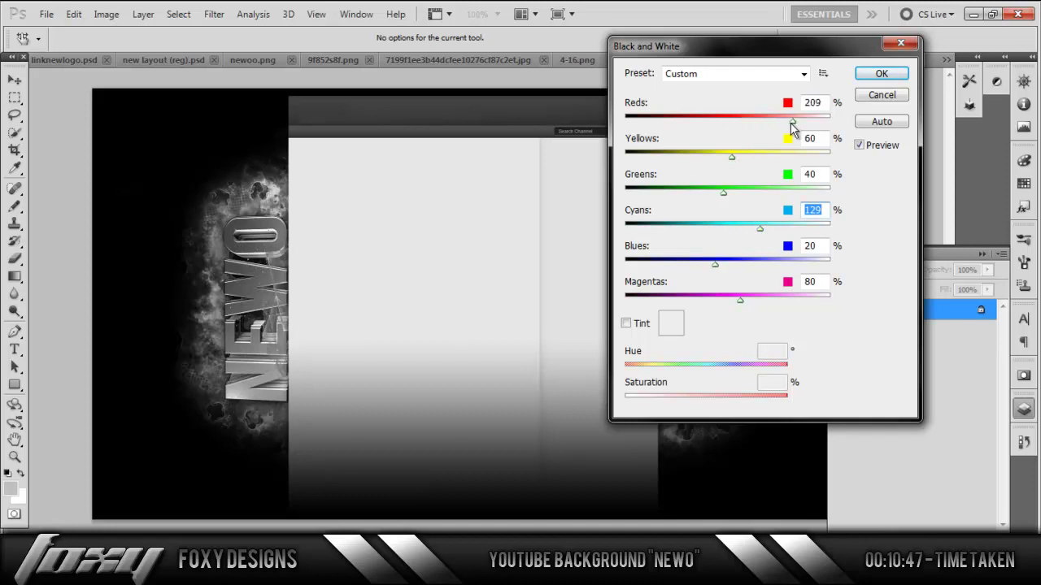
pyautogui.moveTo(732, 157); pyautogui.dragTo(783, 158)
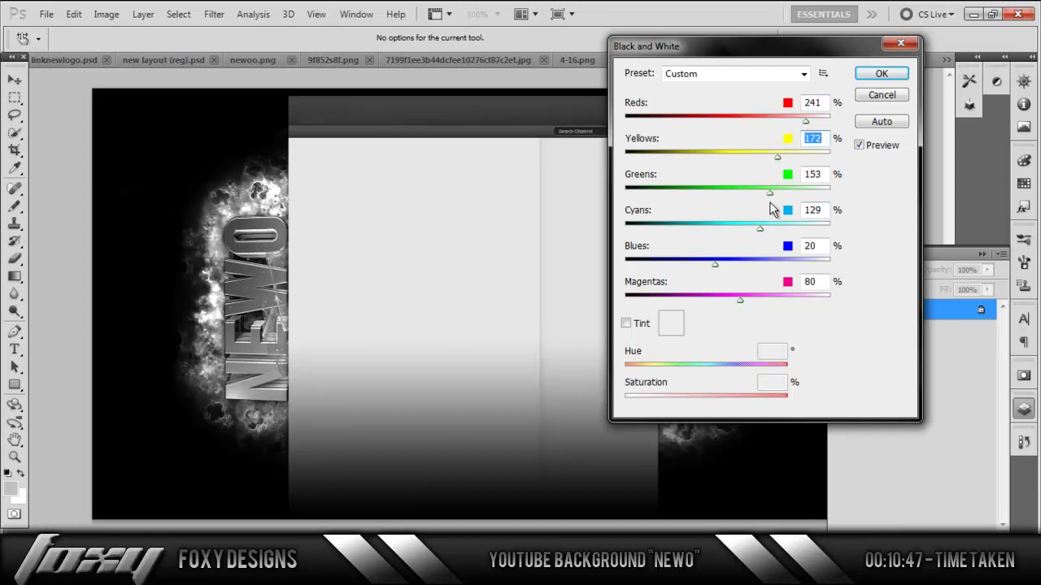
pyautogui.click(882, 73)
# Tint the image fiery orange with Color Balance shifted toward red and yellow.
pyautogui.click(106, 14)
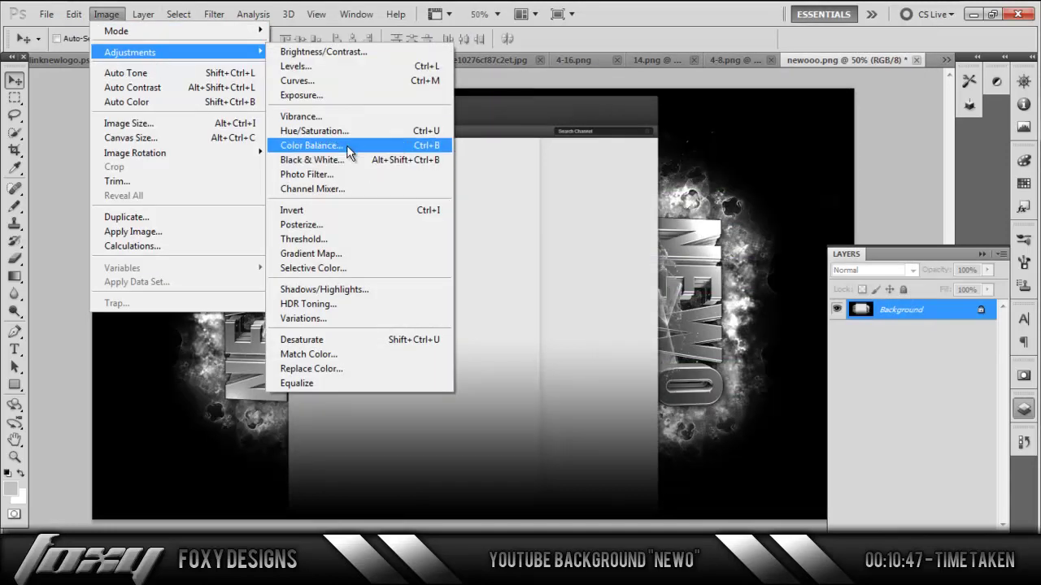
pyautogui.click(378, 144)
pyautogui.moveTo(854, 143); pyautogui.dragTo(895, 143)
pyautogui.moveTo(861, 175)
pyautogui.mouseDown()
pyautogui.moveTo(874, 175)
pyautogui.moveTo(813, 175)
pyautogui.moveTo(917, 175)
pyautogui.mouseUp()
pyautogui.click(736, 216)
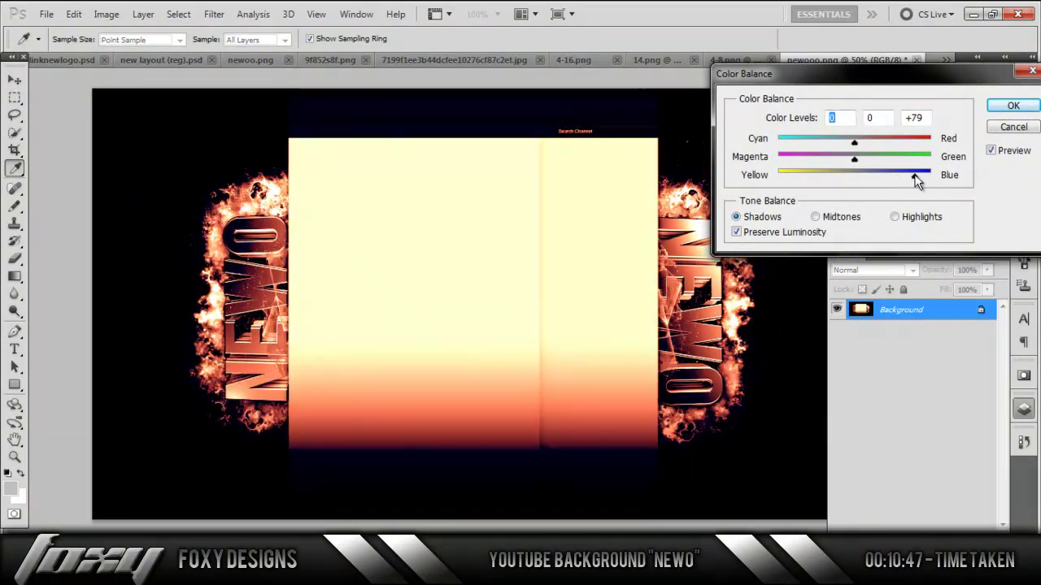
pyautogui.click(1013, 106)
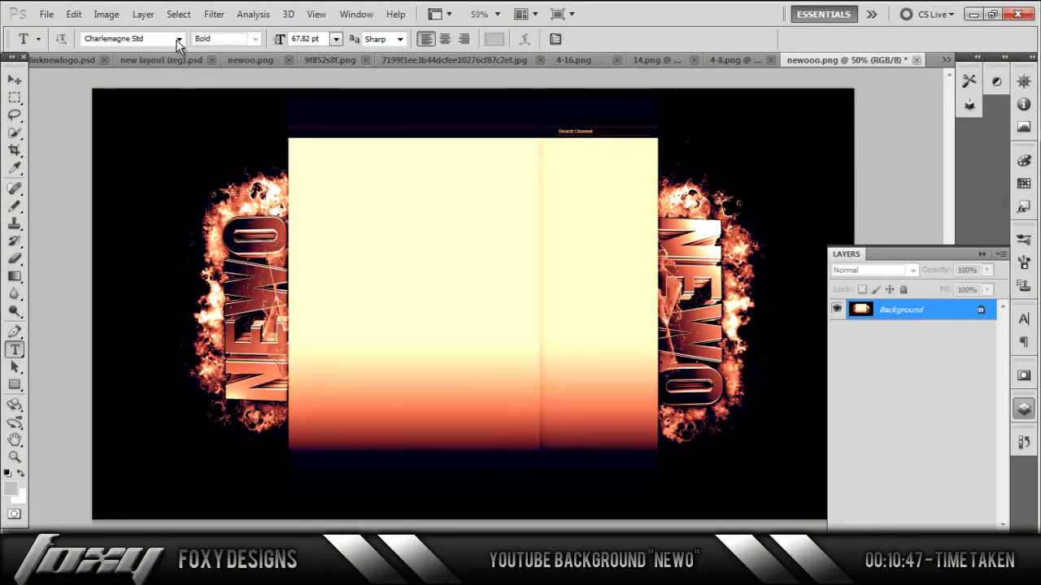
# Set the type to orange Bebas 14 pt and commit the 'DESIGNED BY FOXY' credit.
pyautogui.click(177, 40)
pyautogui.scroll(10, 244, 183)
pyautogui.click(209, 302)
pyautogui.click(494, 39)
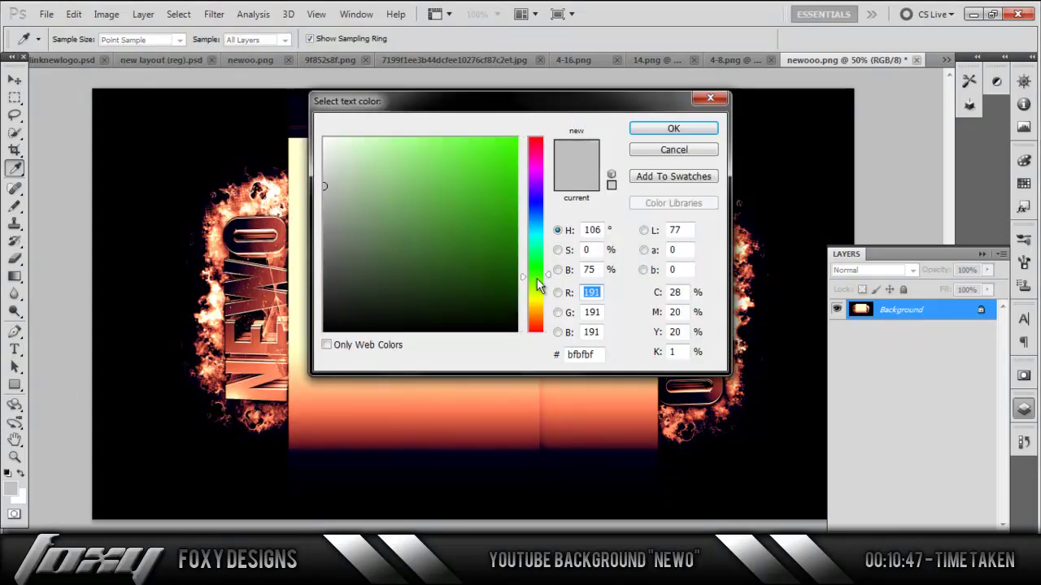
pyautogui.moveTo(542, 286); pyautogui.dragTo(542, 326)
pyautogui.click(672, 128)
pyautogui.click(335, 39)
pyautogui.click(325, 180)
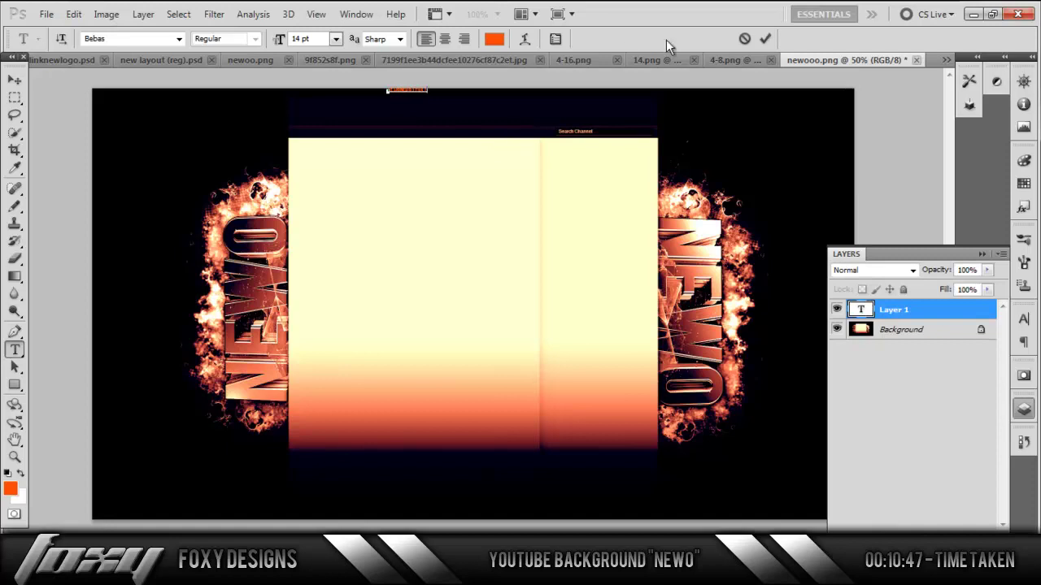
pyautogui.hotkey('ctrl', 'Return')
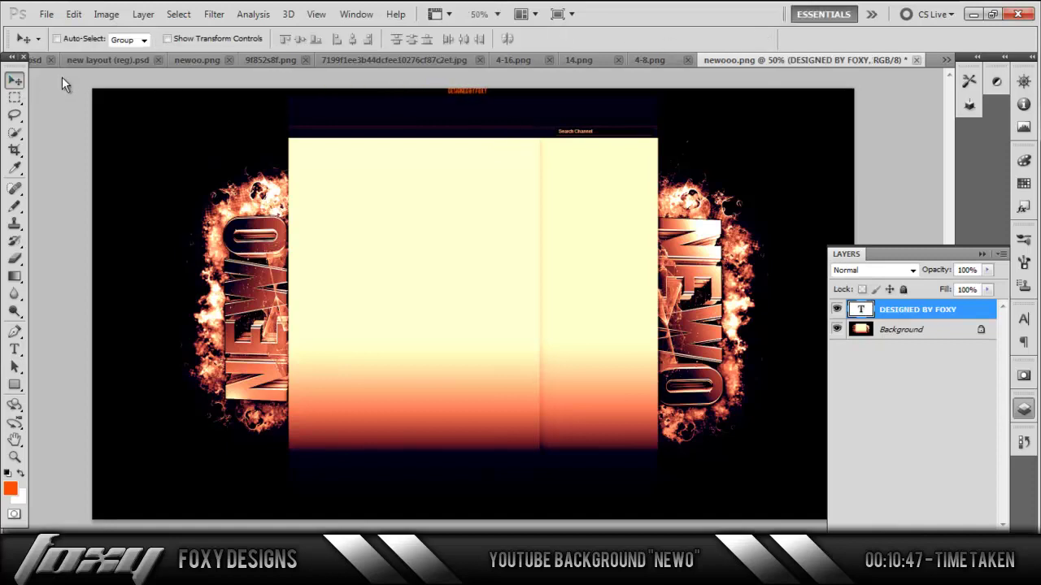
# Enable a Gradient Overlay on the credit text and make the gradient's left stop blue.
pyautogui.doubleClick(968, 310)
pyautogui.click(674, 254)
pyautogui.click(900, 124)
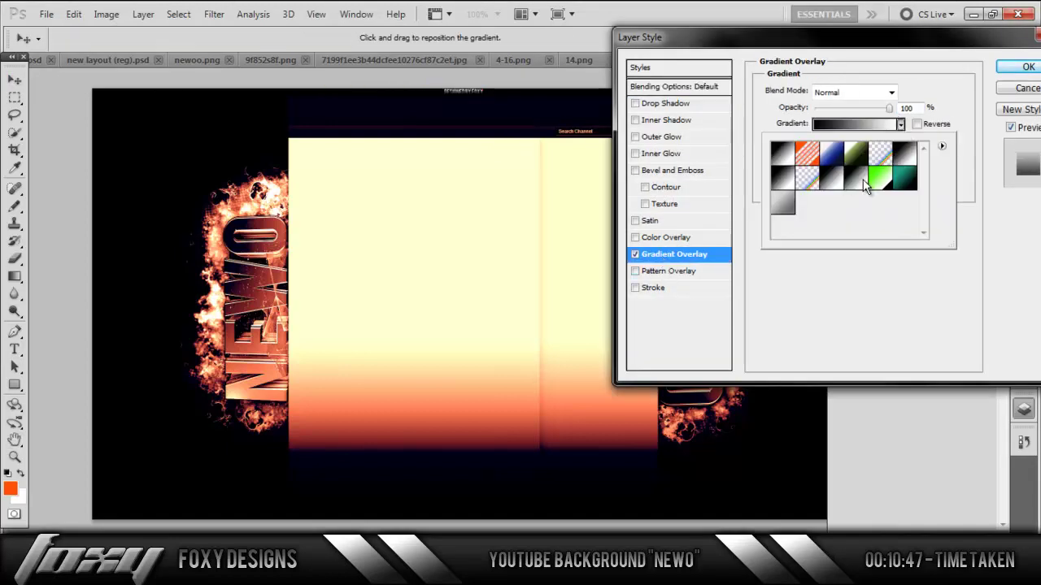
pyautogui.click(850, 125)
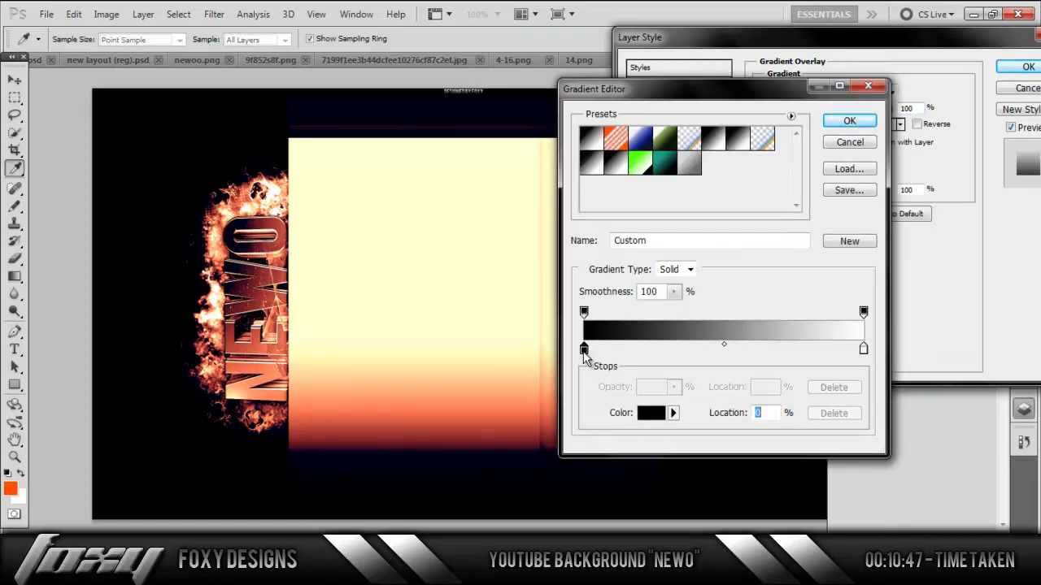
pyautogui.doubleClick(584, 351)
pyautogui.click(536, 206)
pyautogui.click(512, 143)
# Make the right gradient stop orange, set the overlay to Luminosity blending, and apply.
pyautogui.click(673, 127)
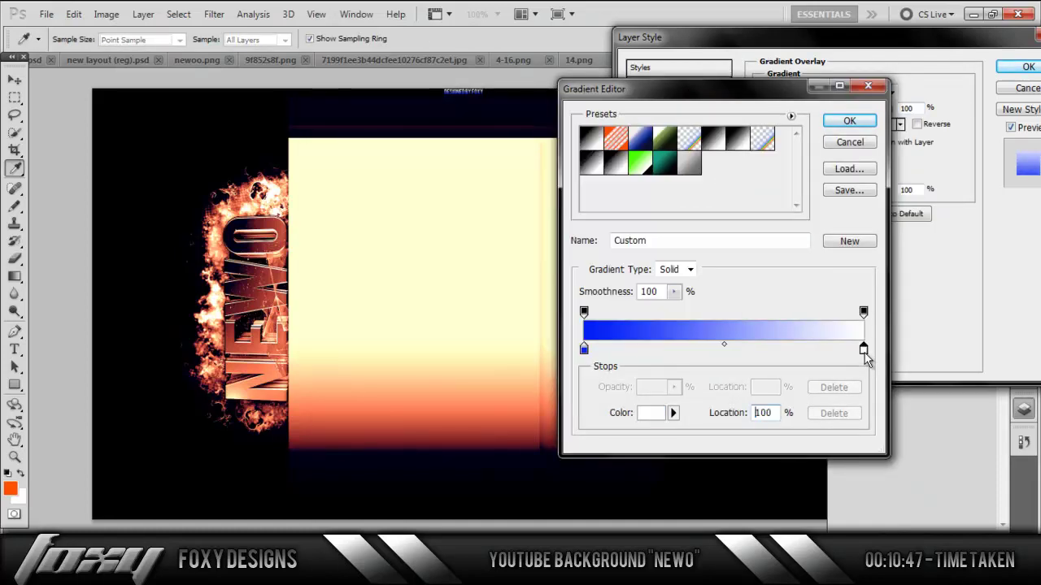
pyautogui.doubleClick(864, 348)
pyautogui.click(536, 320)
pyautogui.click(516, 139)
pyautogui.moveTo(547, 319); pyautogui.dragTo(547, 324)
pyautogui.click(673, 127)
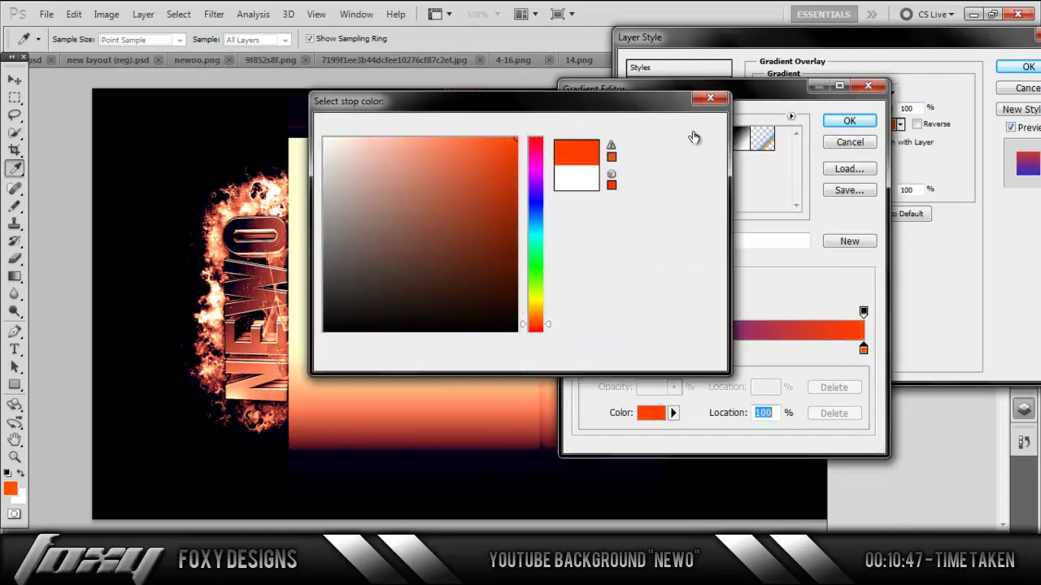
pyautogui.click(850, 142)
pyautogui.click(892, 92)
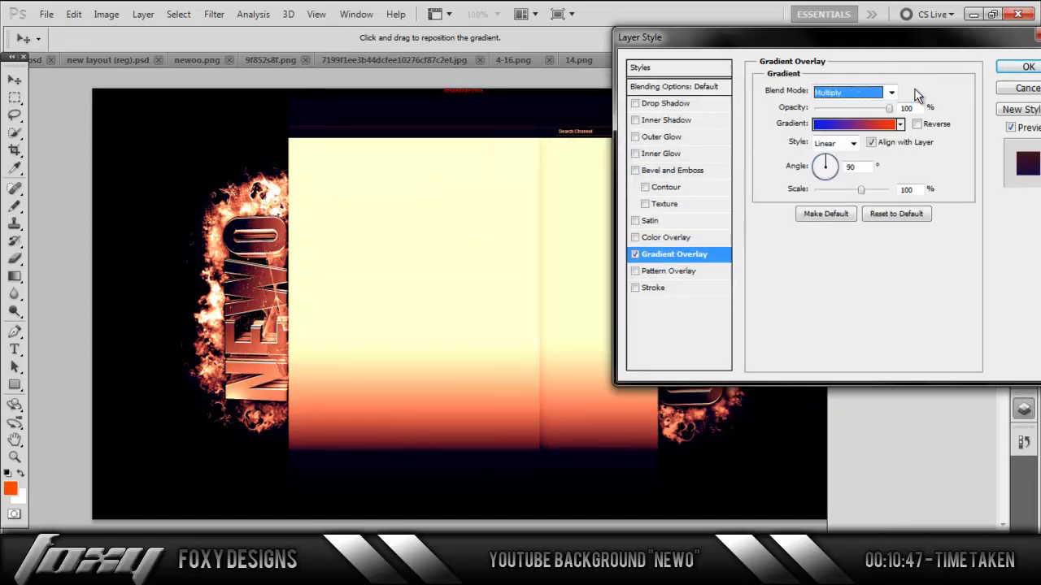
pyautogui.click(1007, 71)
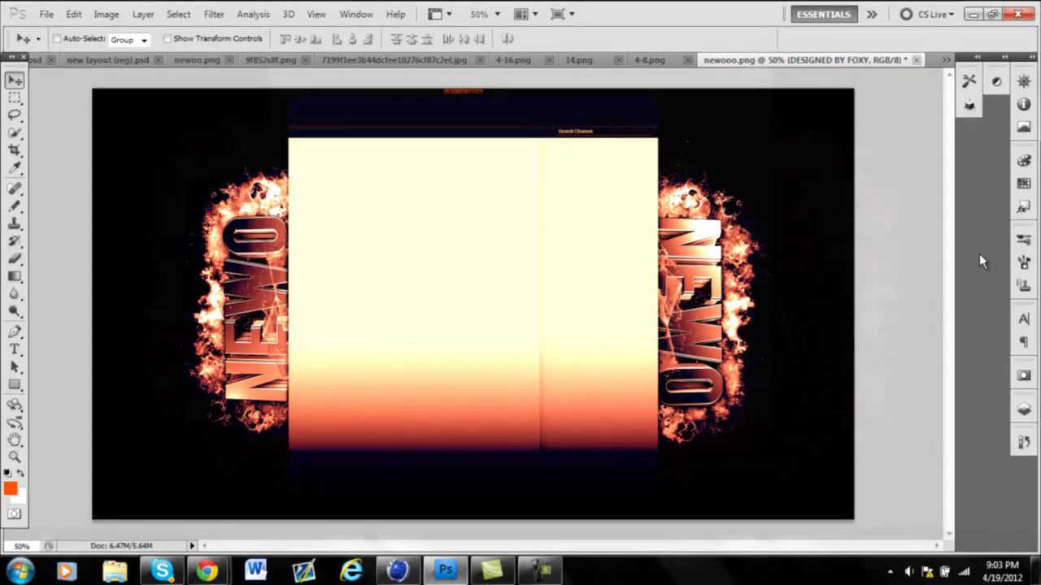